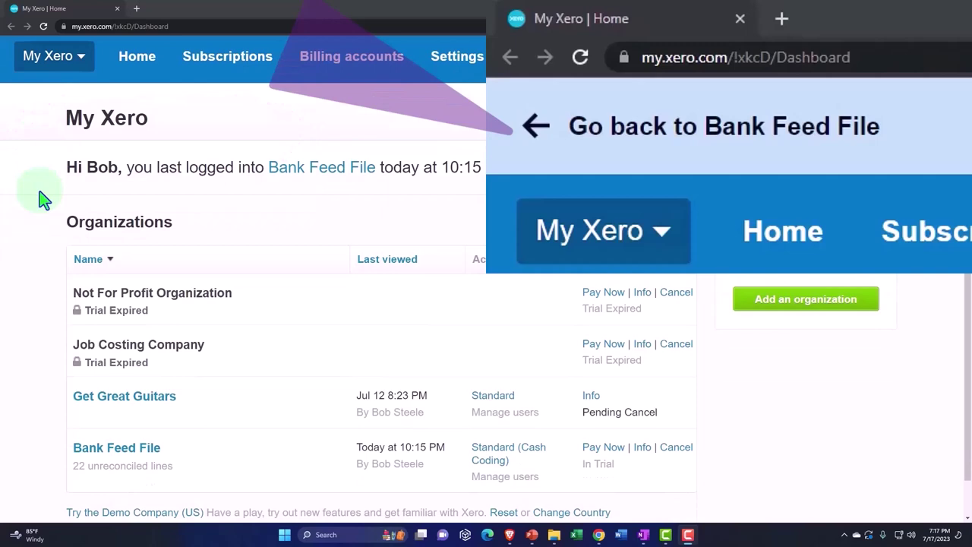
Open the Bank Feed File organization and duplicate its dashboard into two additional browser tabs.
left_click(109, 448)
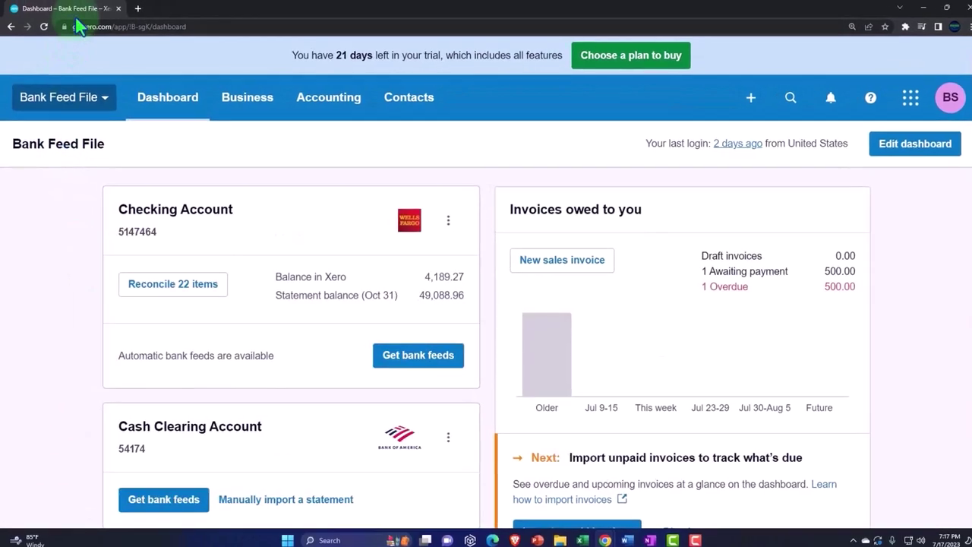
right_click(79, 12)
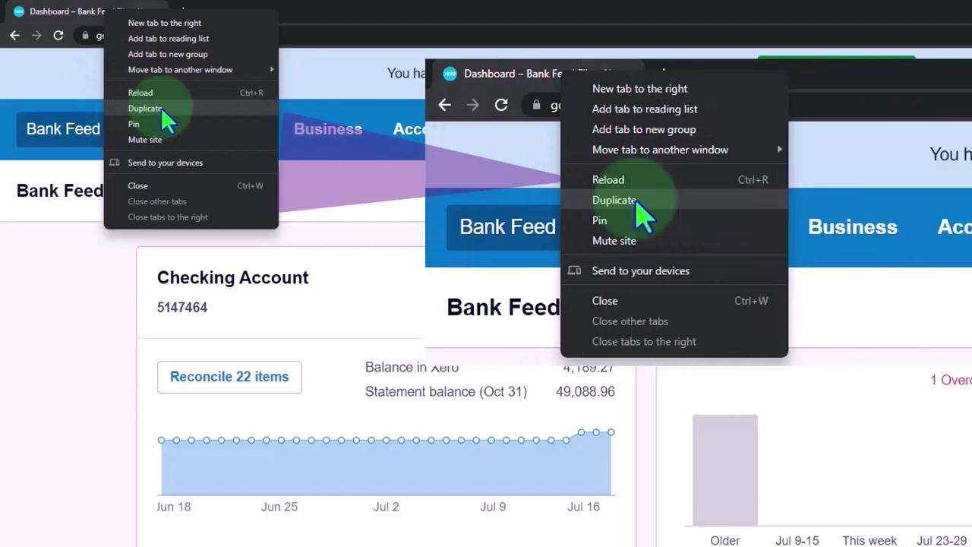
left_click(160, 107)
right_click(258, 11)
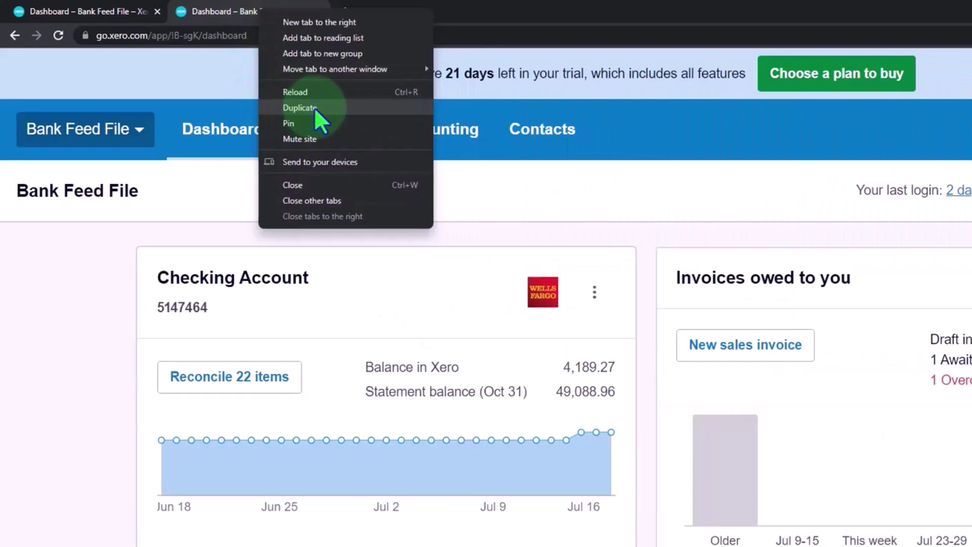
left_click(314, 107)
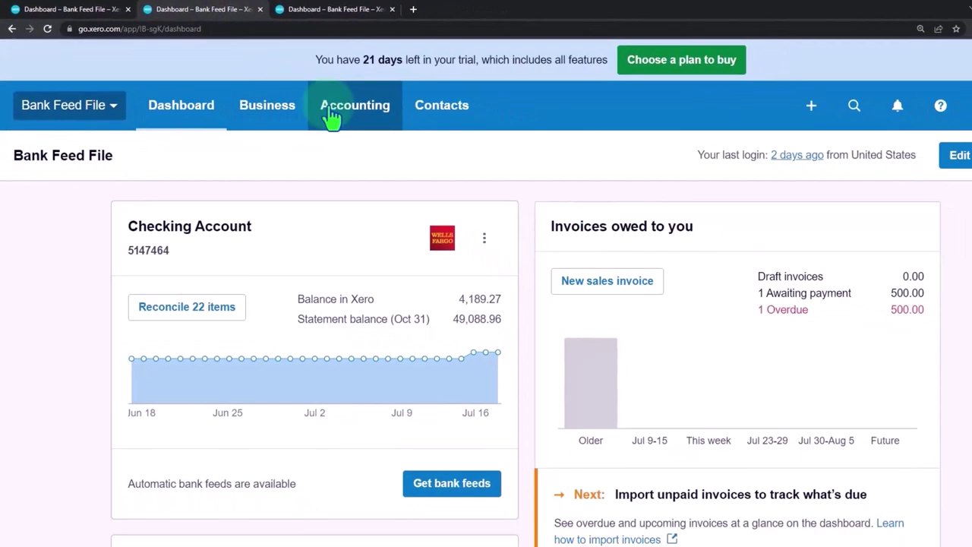
Open the Balance Sheet report in the second browser tab and the Income Statement (Profit and Loss) in the third.
left_click(332, 116)
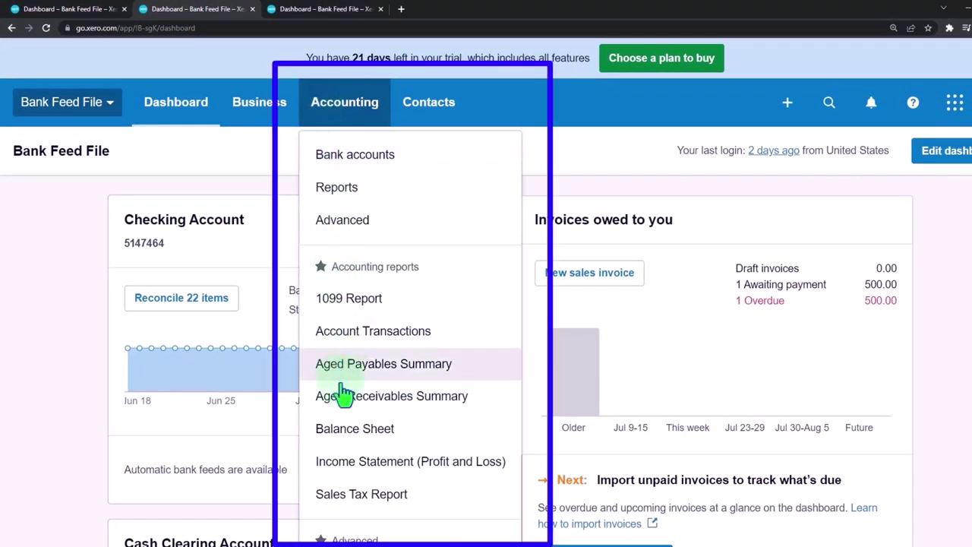
left_click(348, 435)
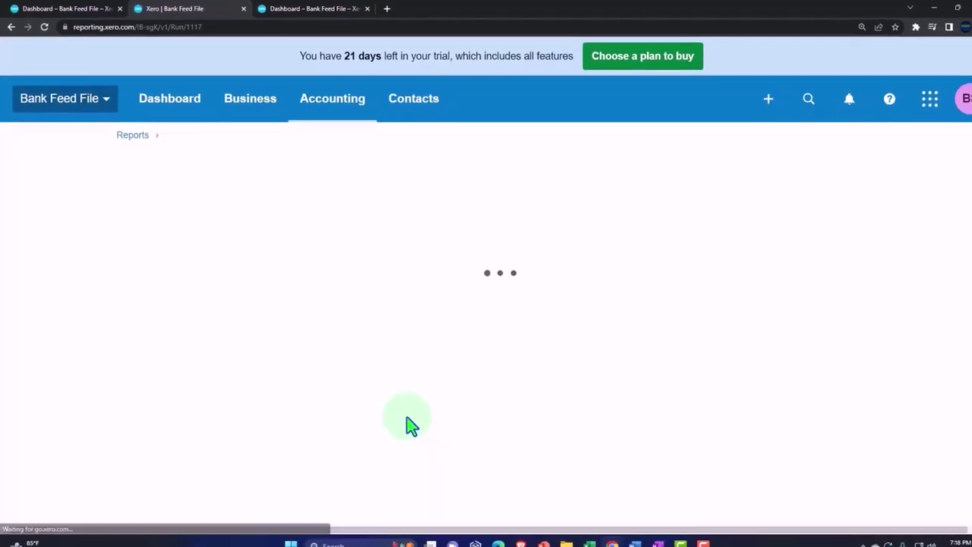
left_click(322, 8)
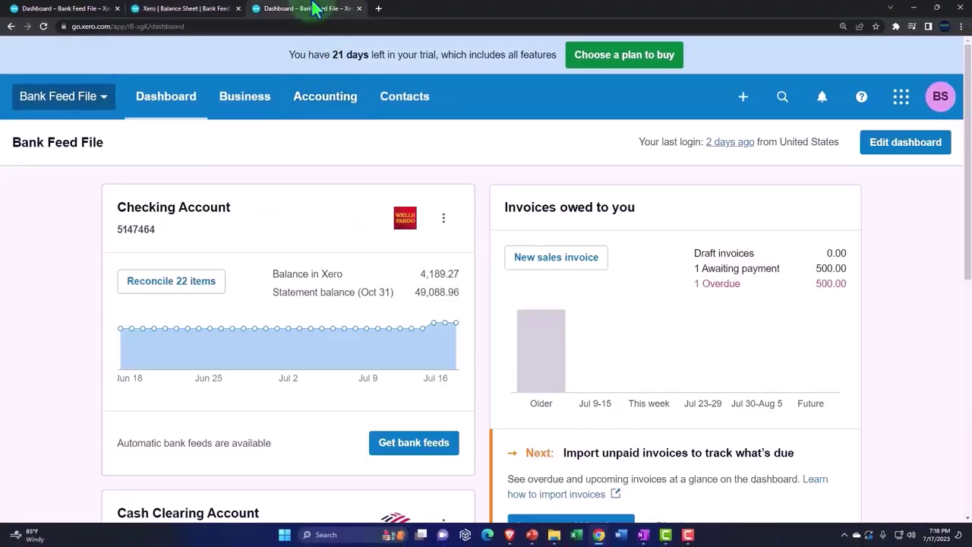
left_click(325, 97)
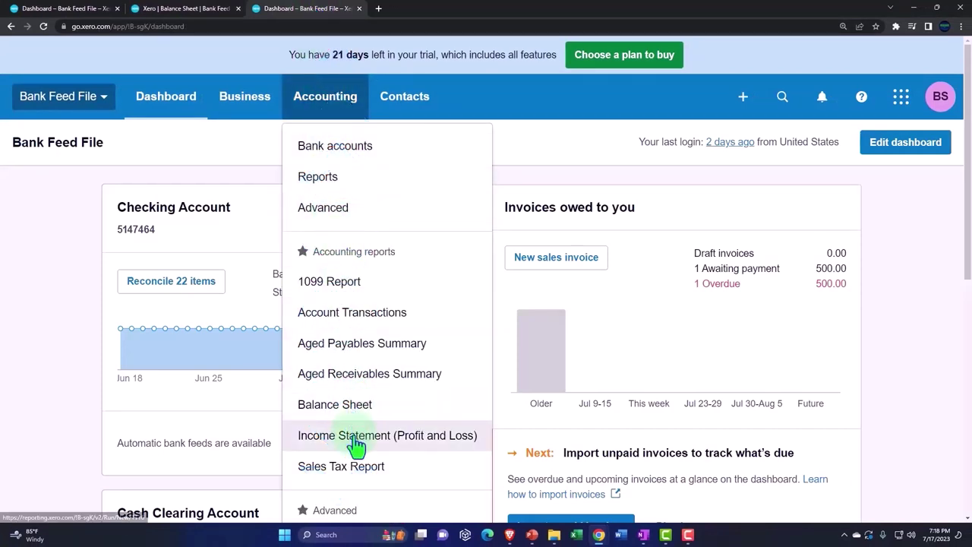
left_click(425, 448)
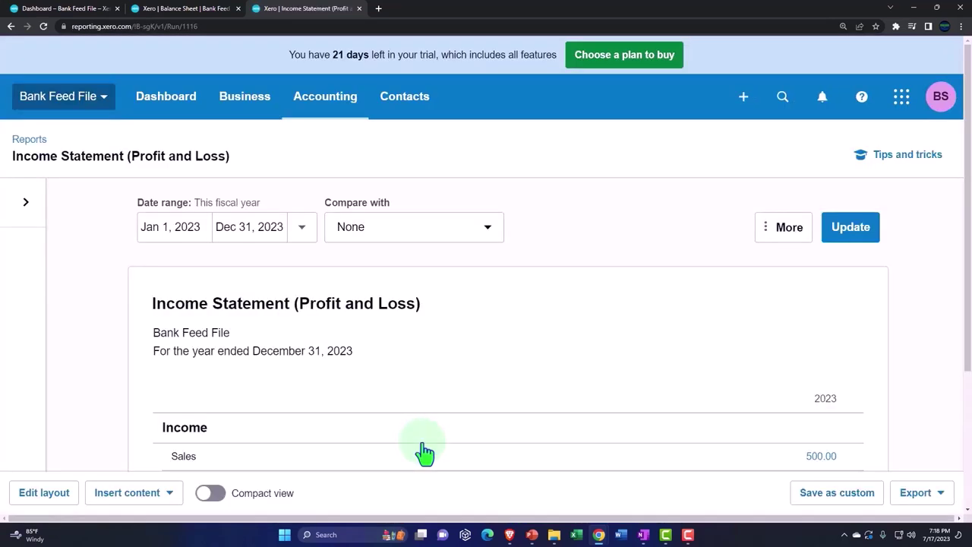
Set the income statement's date range to Jan 1, 2022 through Dec 31, 2022 and update the report.
left_click(199, 227)
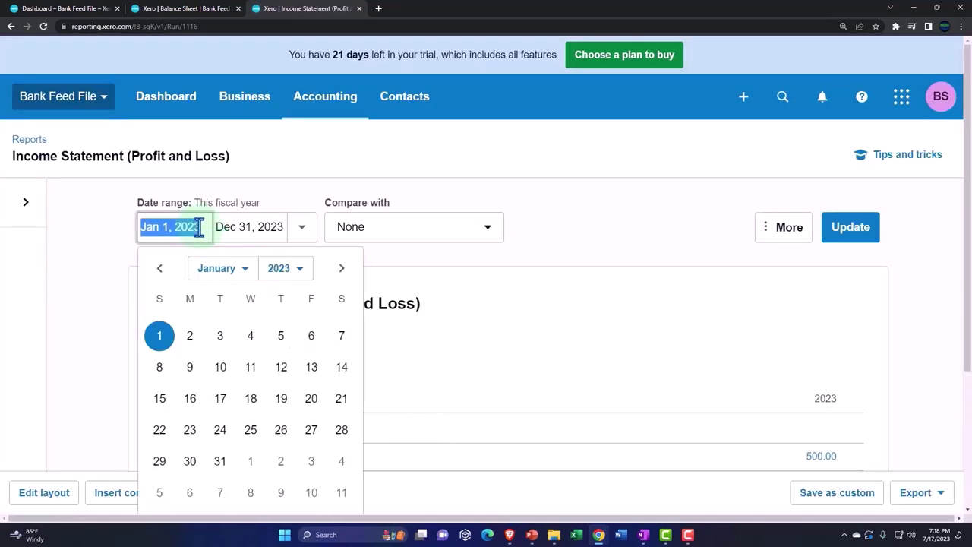
left_click(285, 270)
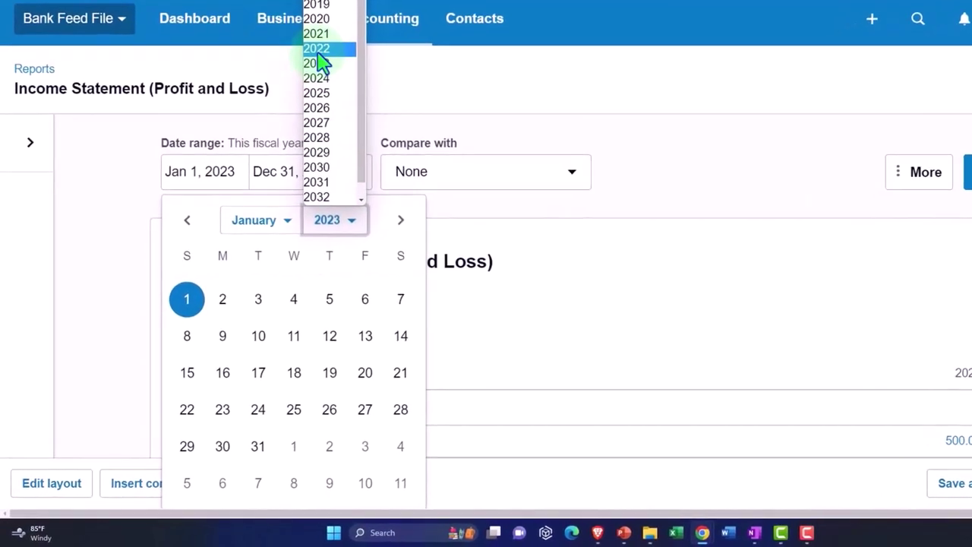
left_click(303, 73)
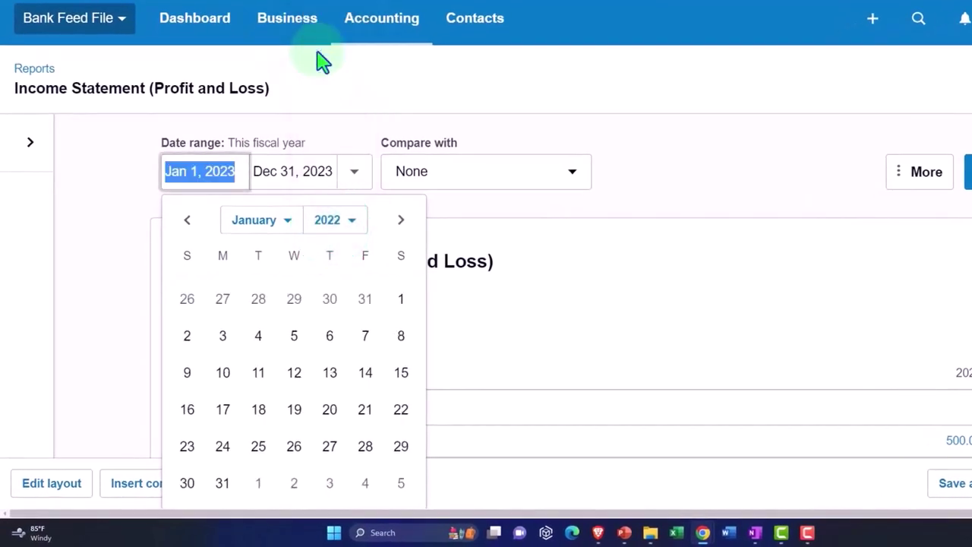
left_click(401, 300)
left_click(317, 169)
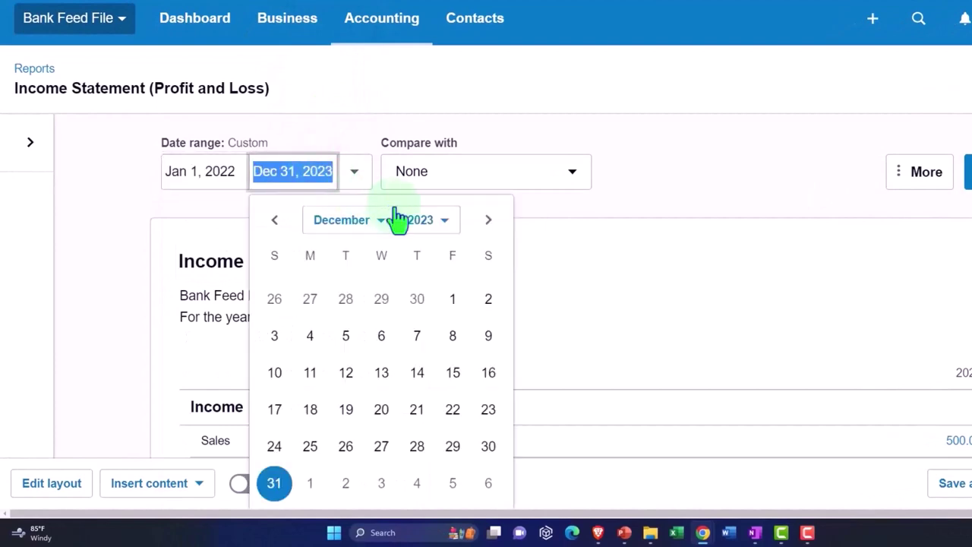
left_click(423, 220)
left_click(364, 50)
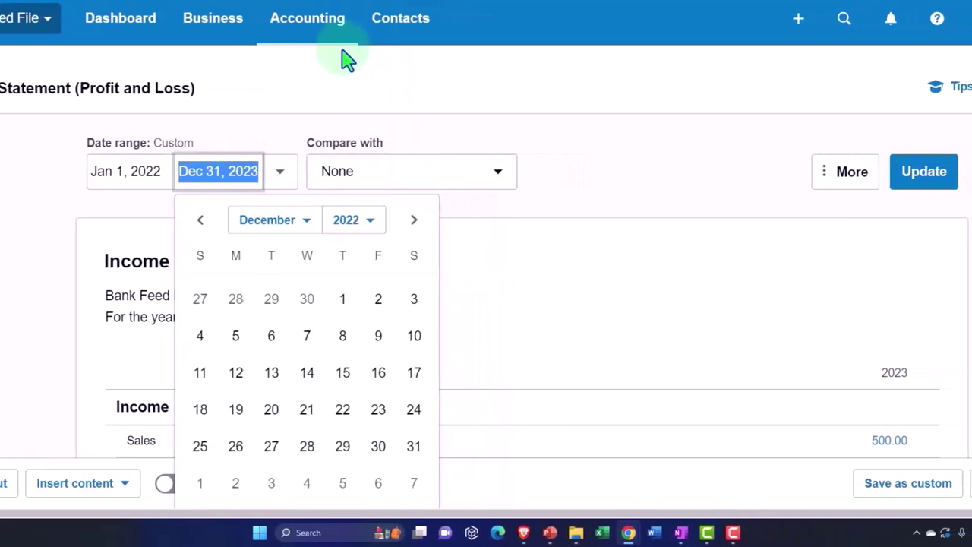
left_click(431, 445)
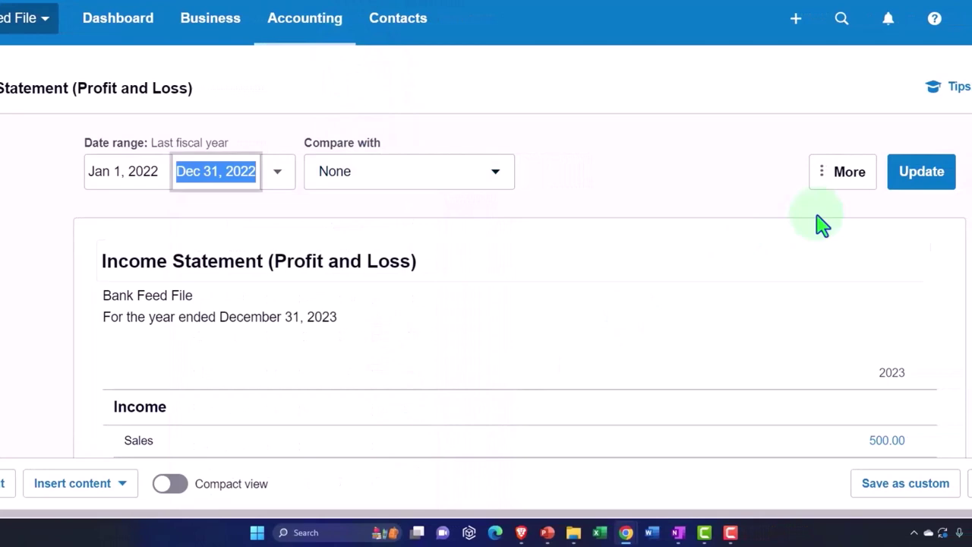
left_click(928, 174)
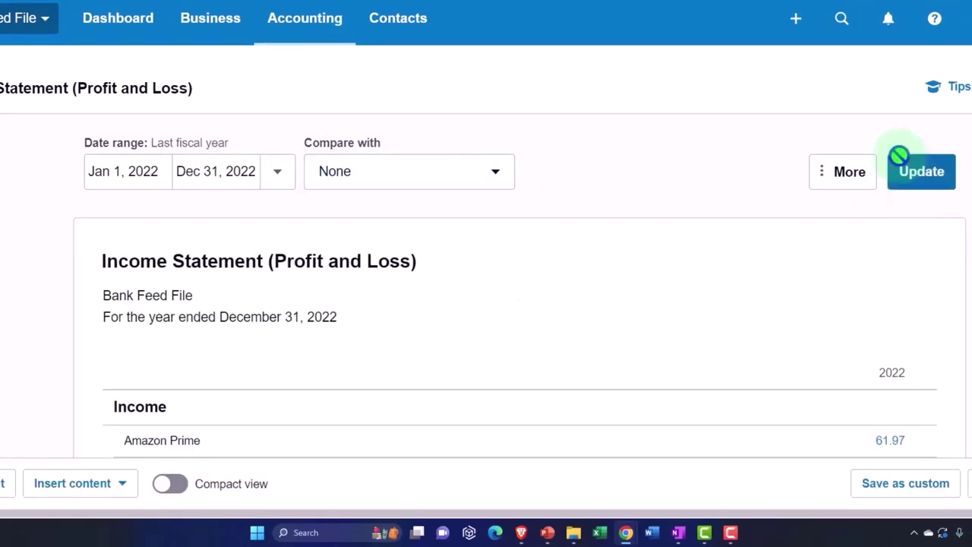
Open the Bank accounts page in the first browser tab and view the list of accounts.
left_click(86, 11)
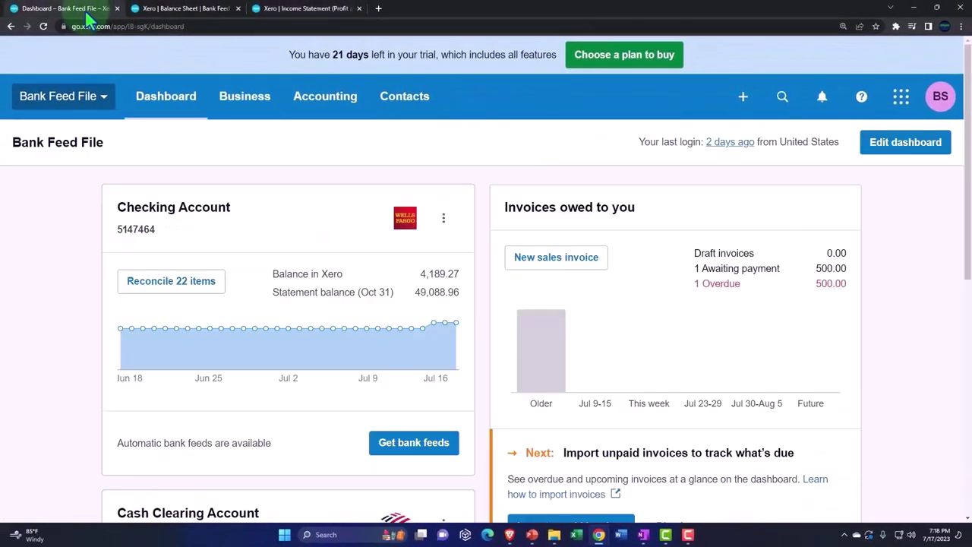
left_click(308, 103)
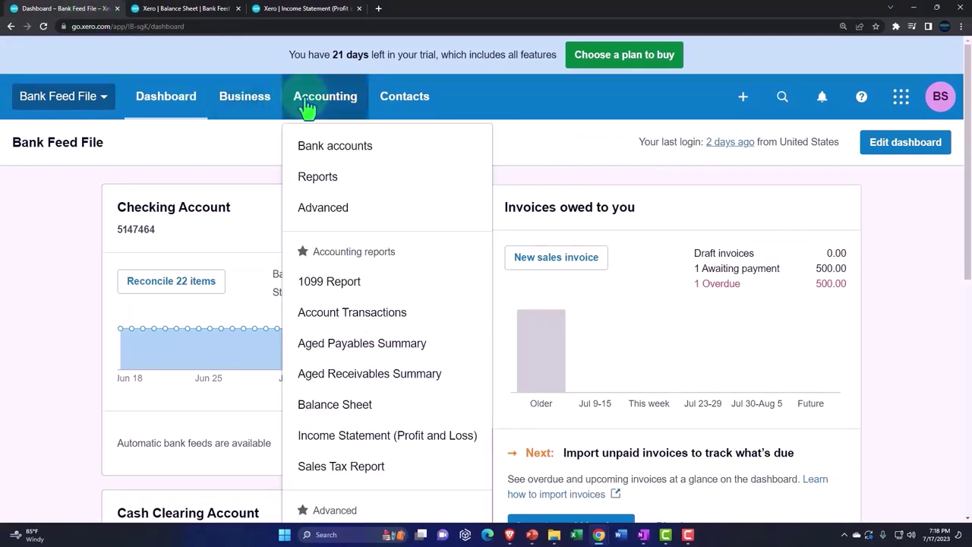
left_click(381, 158)
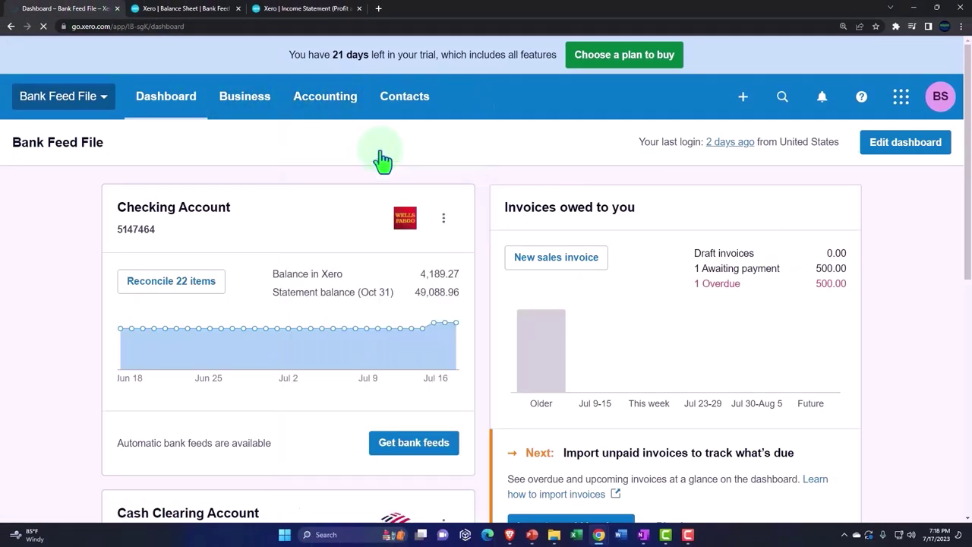
scroll(296, 266, "down", 2)
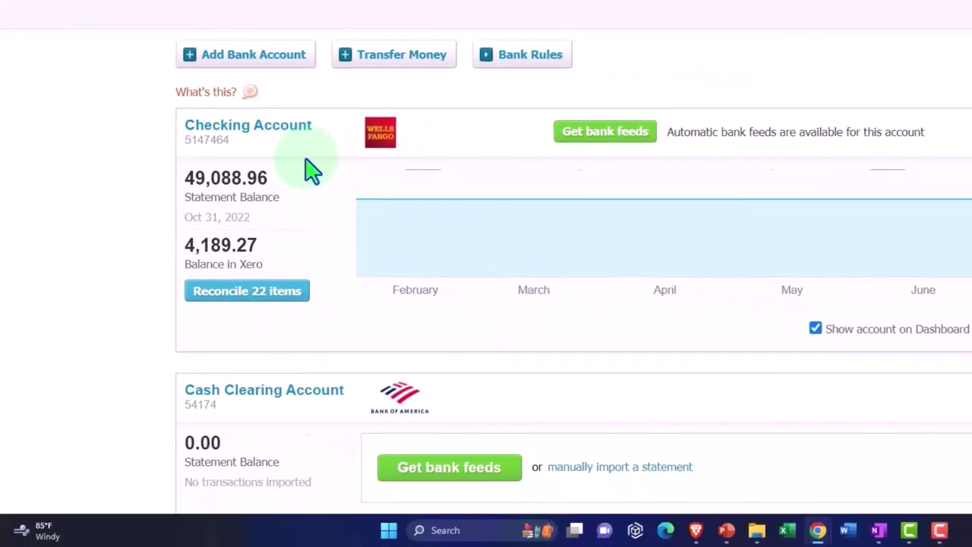
Switch to OneNote and examine the accounting workflow flowchart around Pay Bills and the customer cycle.
left_click(879, 530)
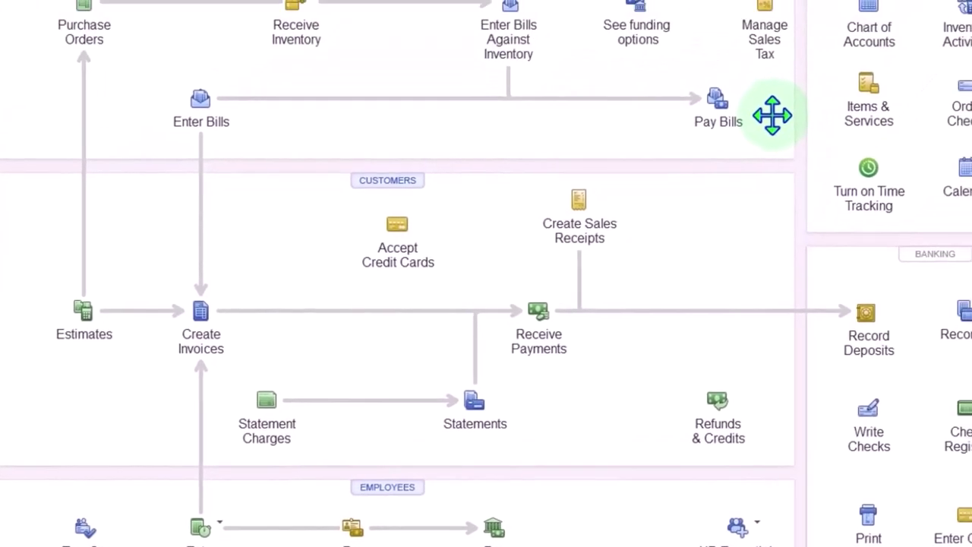
left_click(772, 115)
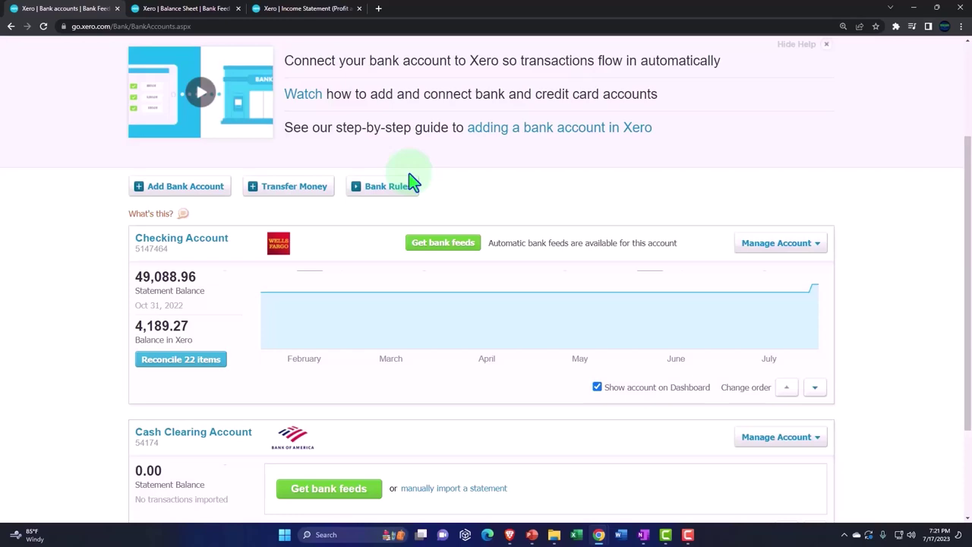
Switch to the browser and review the assets, liabilities and equity on the Balance Sheet report.
left_click(183, 12)
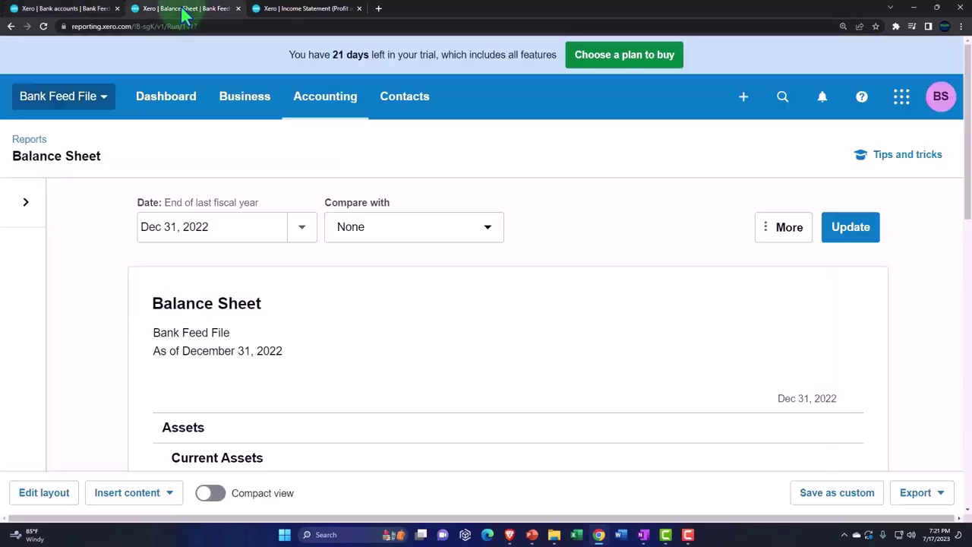
scroll(709, 351, "down", 3)
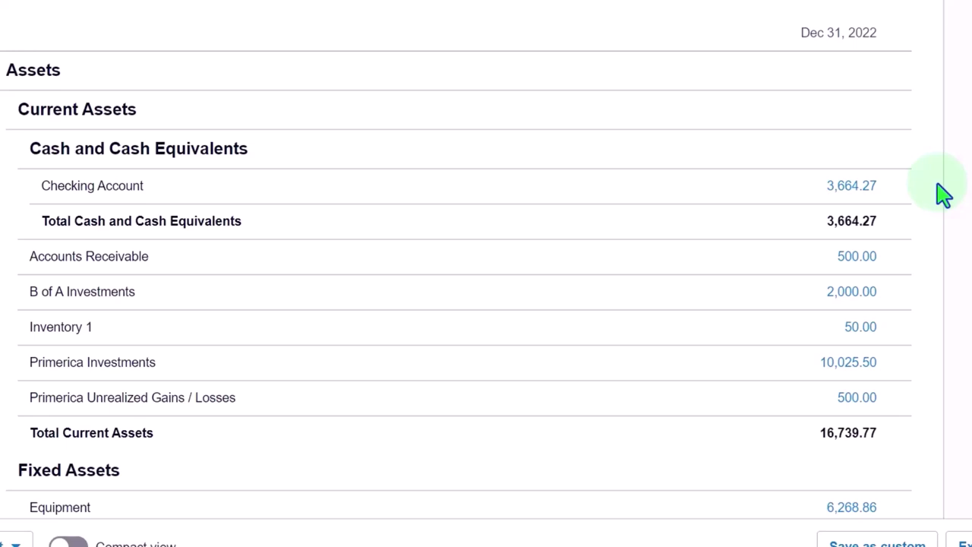
mouse_move(884, 190)
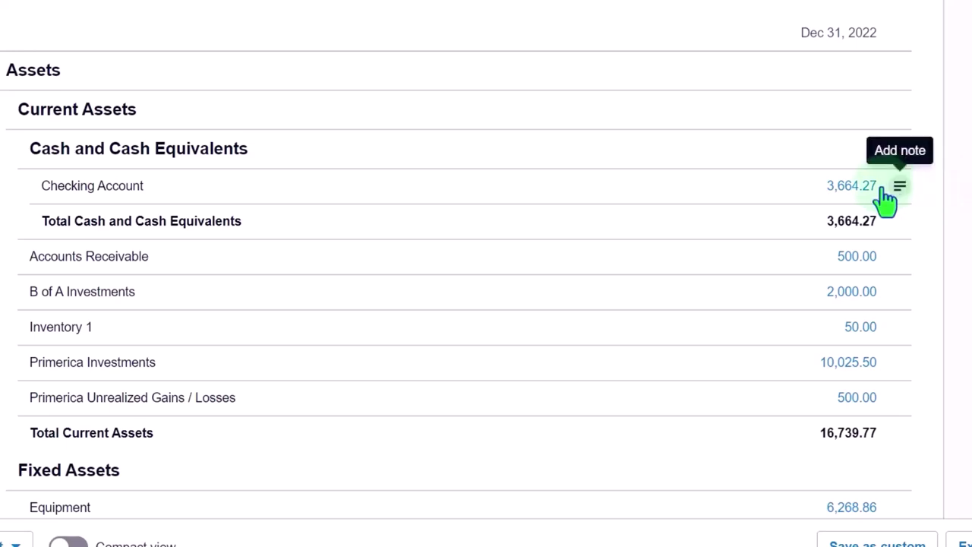
scroll(885, 199, "down", 6)
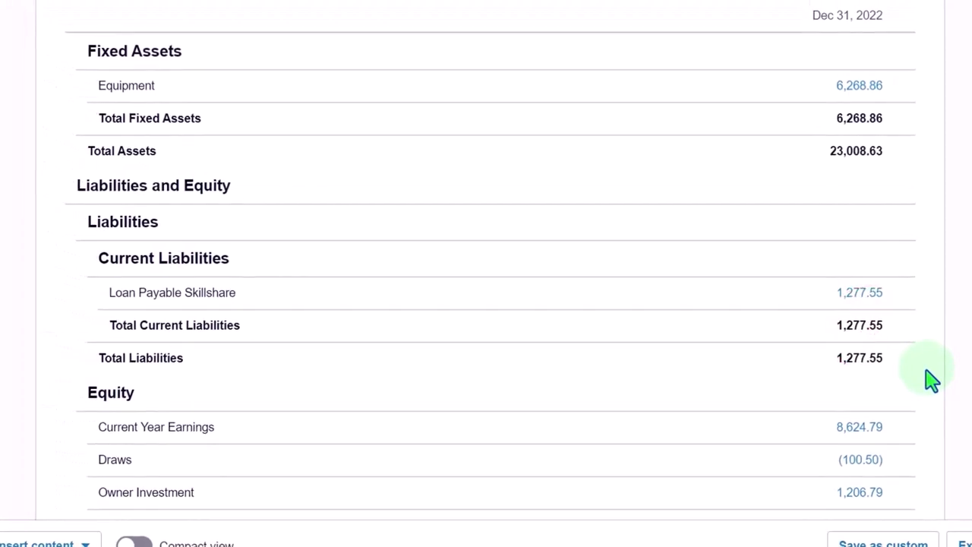
Switch to OneNote and review the flowchart's vendor, customer, employee and banking sections.
left_click(643, 535)
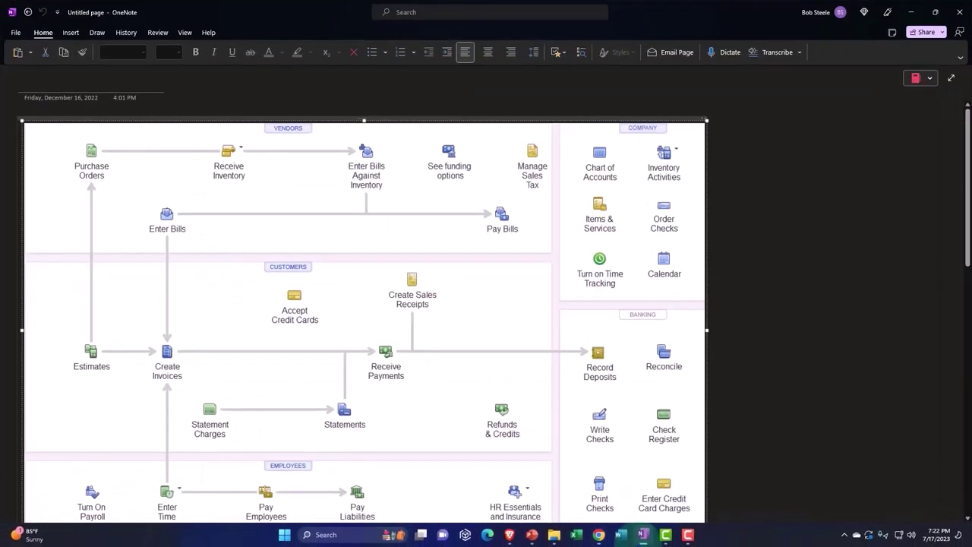
scroll(603, 451, "down", 2)
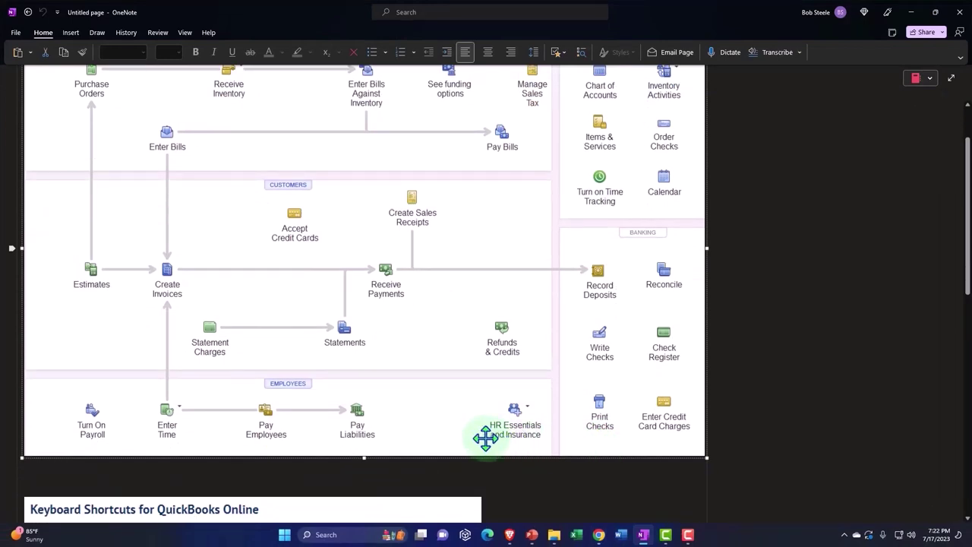
scroll(485, 437, "up", 2)
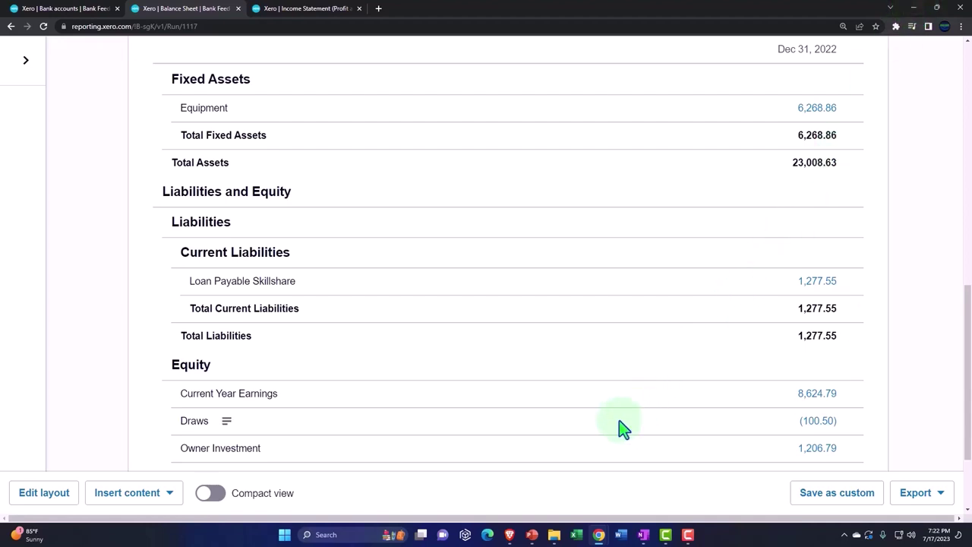
Return to the Bank accounts page in the first browser tab, reload it and start adding a bank account.
left_click(79, 10)
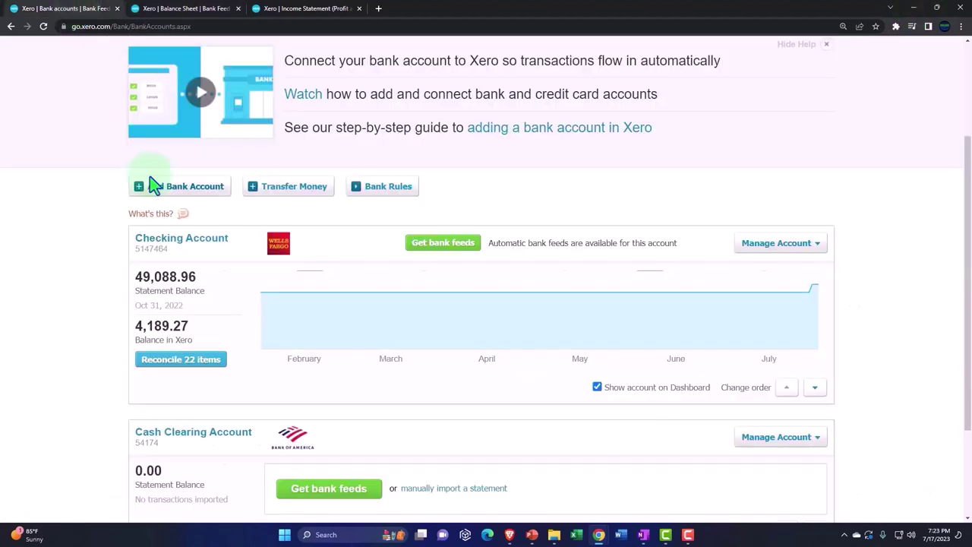
scroll(151, 182, "up", 3)
left_click(315, 106)
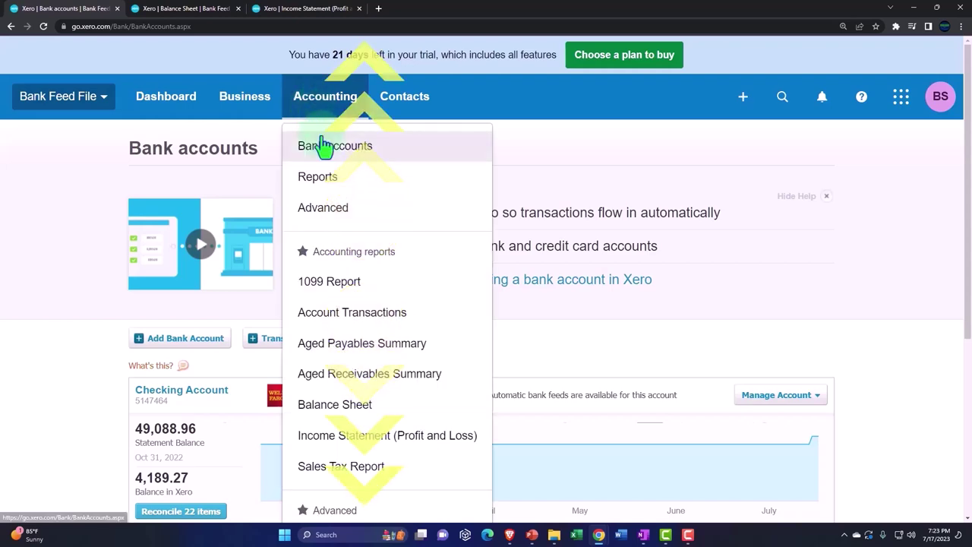
left_click(321, 145)
scroll(331, 211, "down", 1)
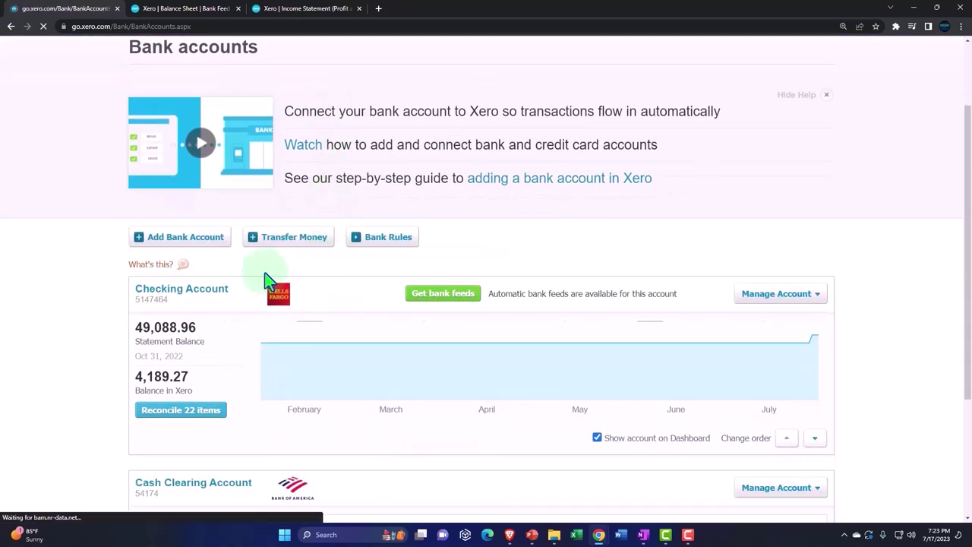
scroll(190, 265, "down", 2)
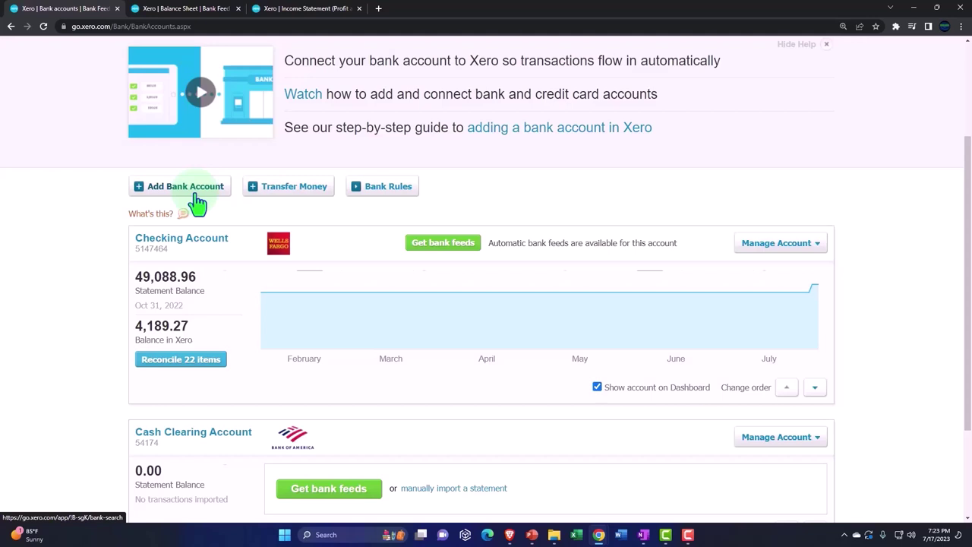
left_click(186, 187)
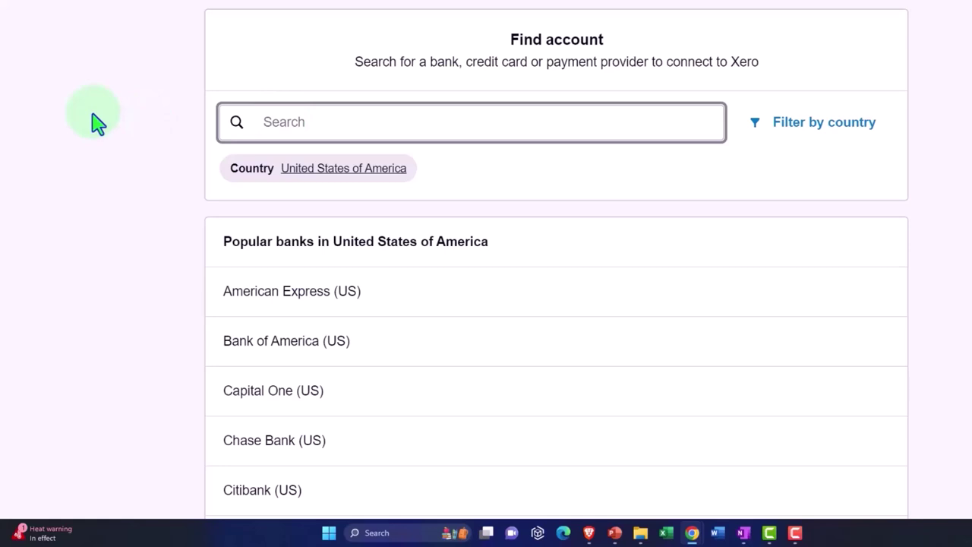
Search for "American Expre", correcting the spelling of American, and choose American Express (US) as the bank.
type("Amer")
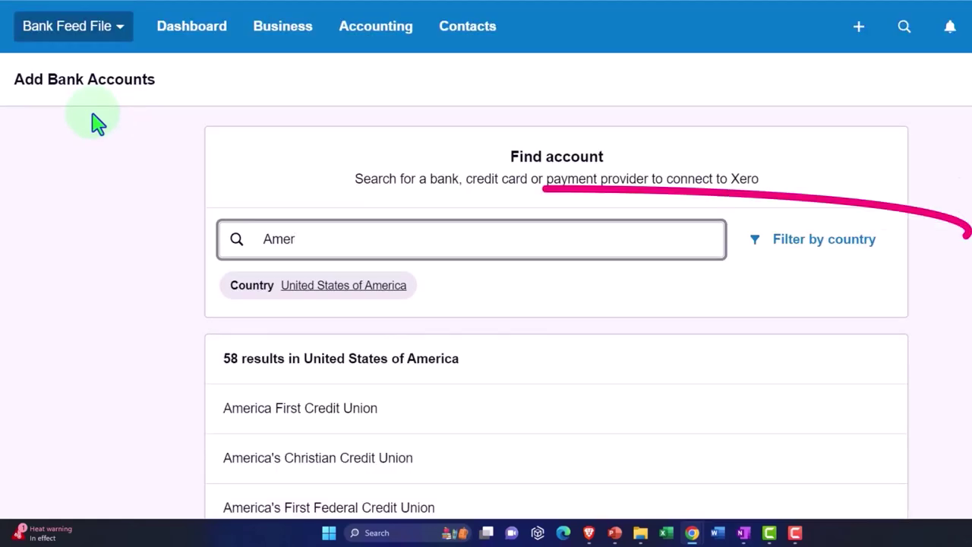
type("e")
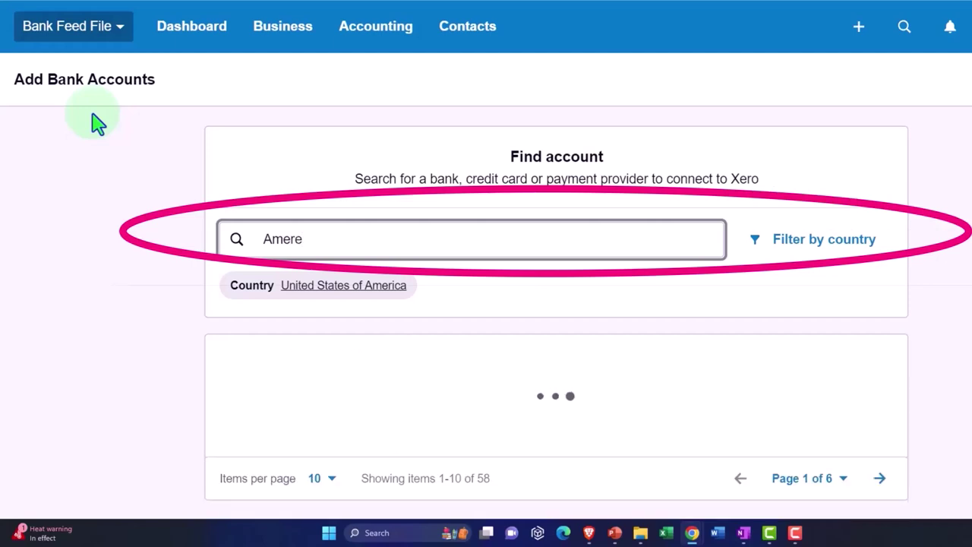
key("BackSpace")
key("BackSpace")
key("BackSpace")
type("a")
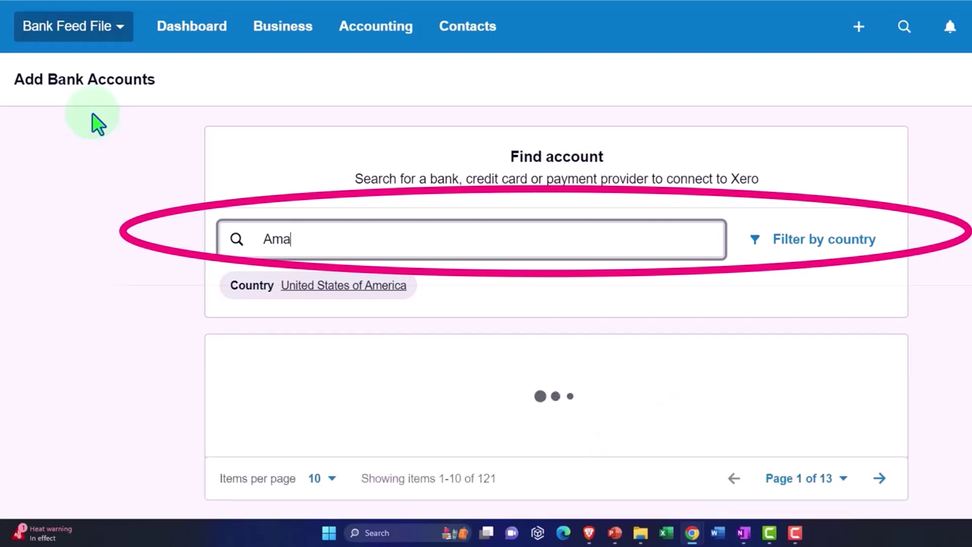
type("rican Expre")
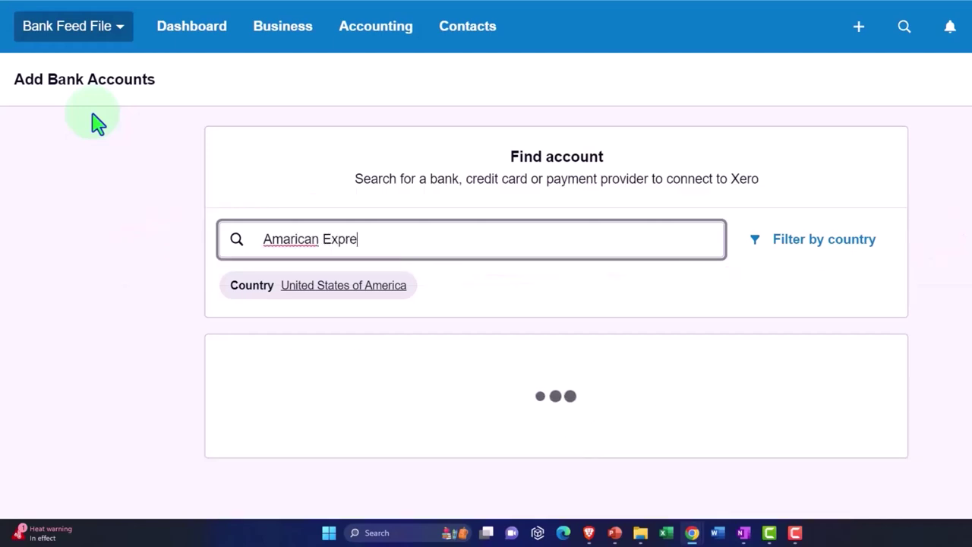
right_click(288, 239)
left_click(322, 247)
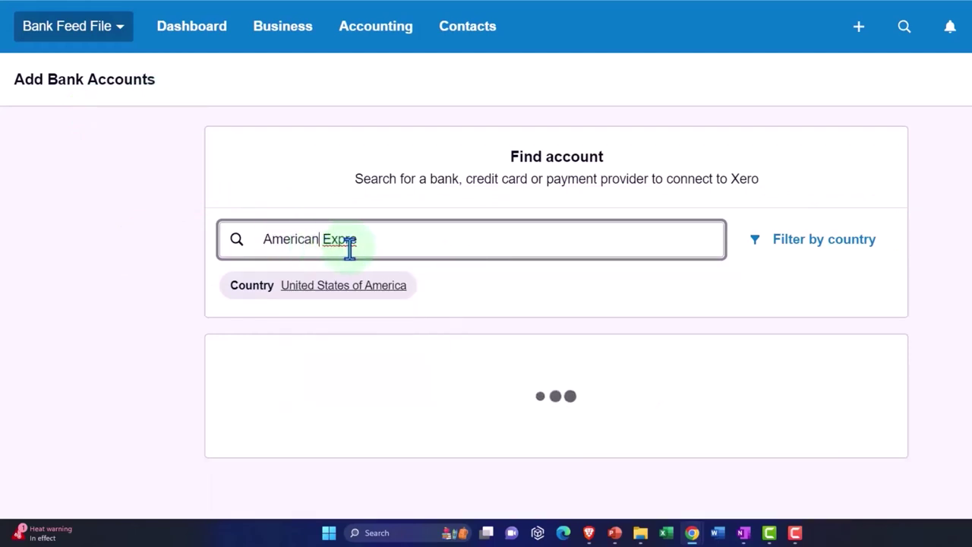
scroll(167, 325, "down", 2)
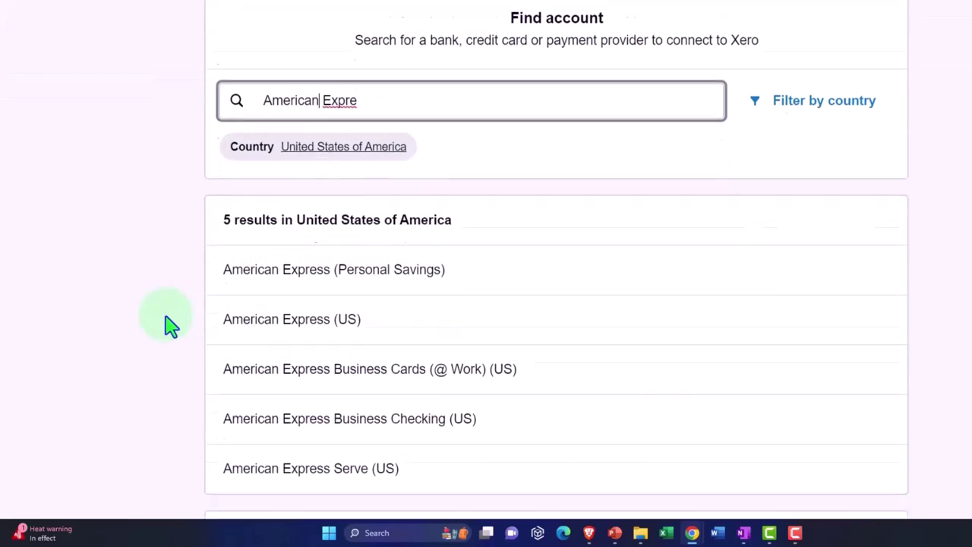
scroll(169, 325, "down", 1)
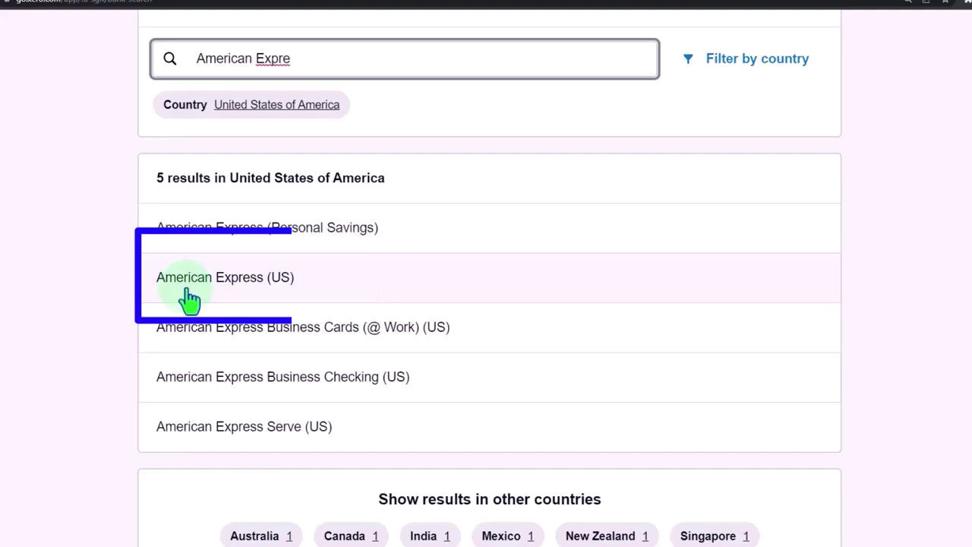
left_click(186, 292)
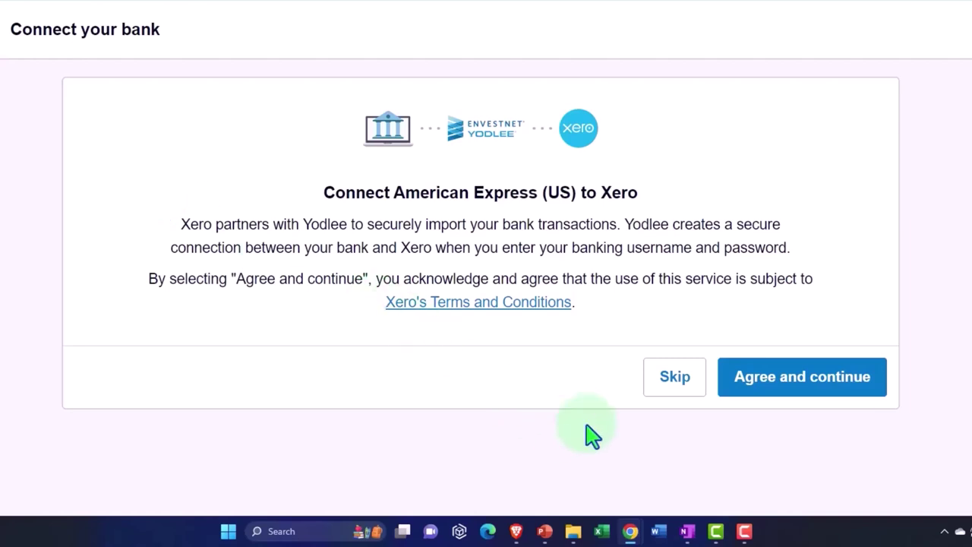
Skip connecting American Express (US) to Xero and confirm not connecting the bank.
left_click(663, 393)
left_click(664, 395)
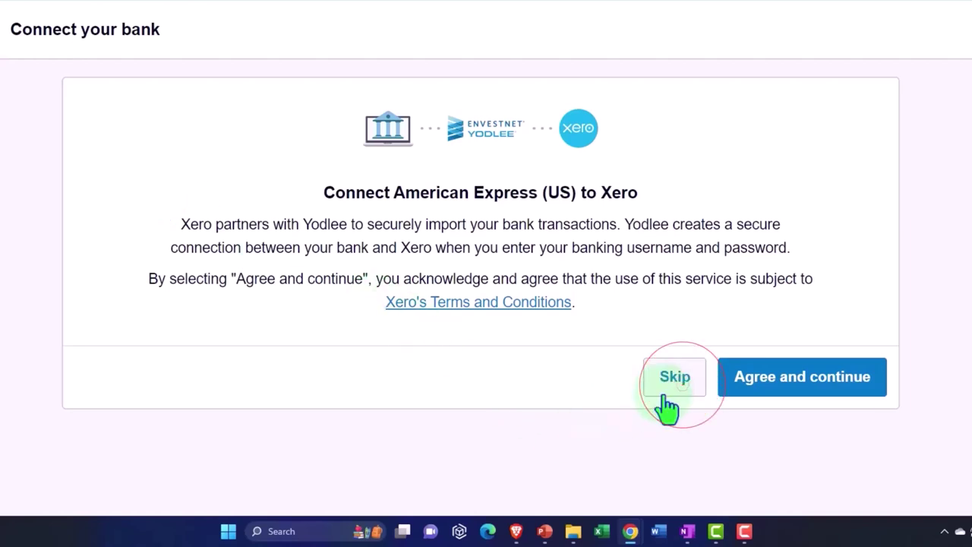
left_click(663, 395)
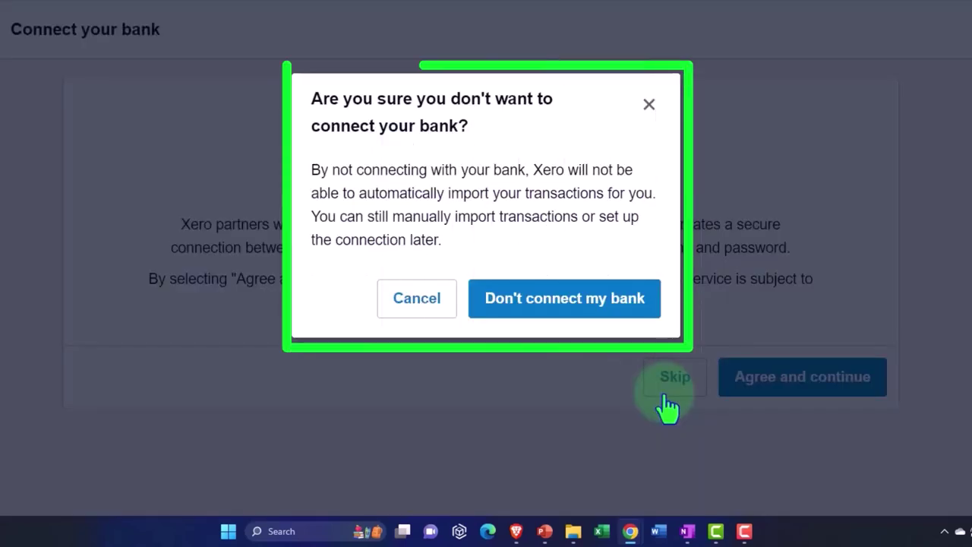
left_click(569, 328)
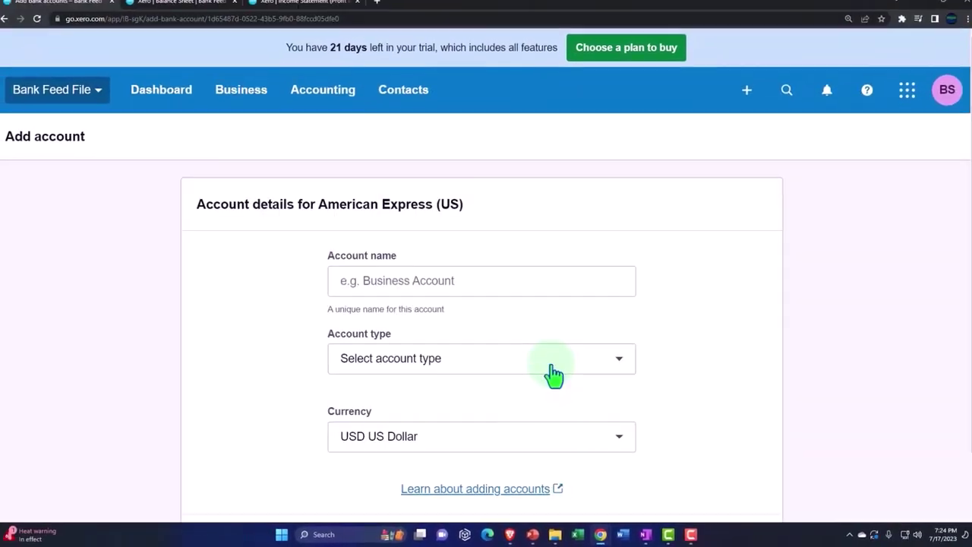
Name the new American Express account "Credit Card".
left_click(376, 286)
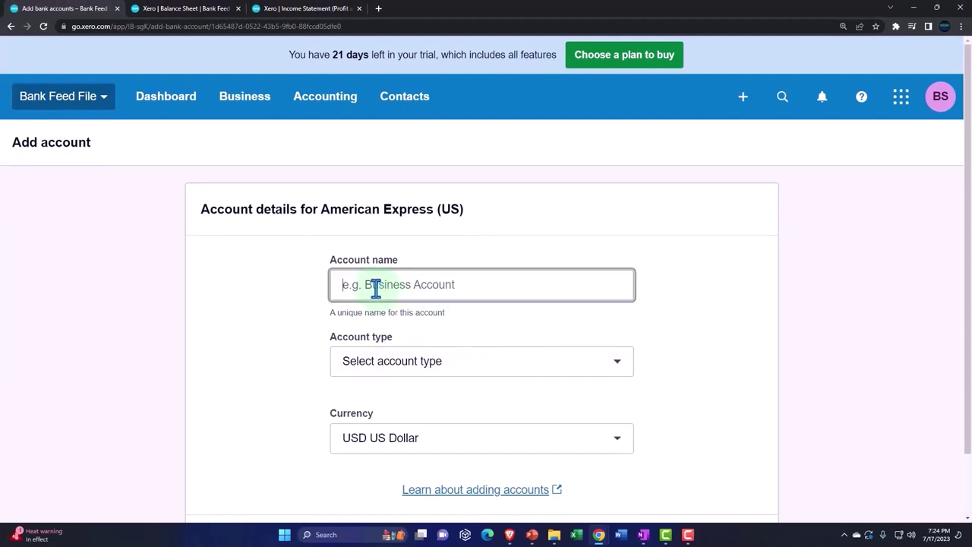
type("Credit Car")
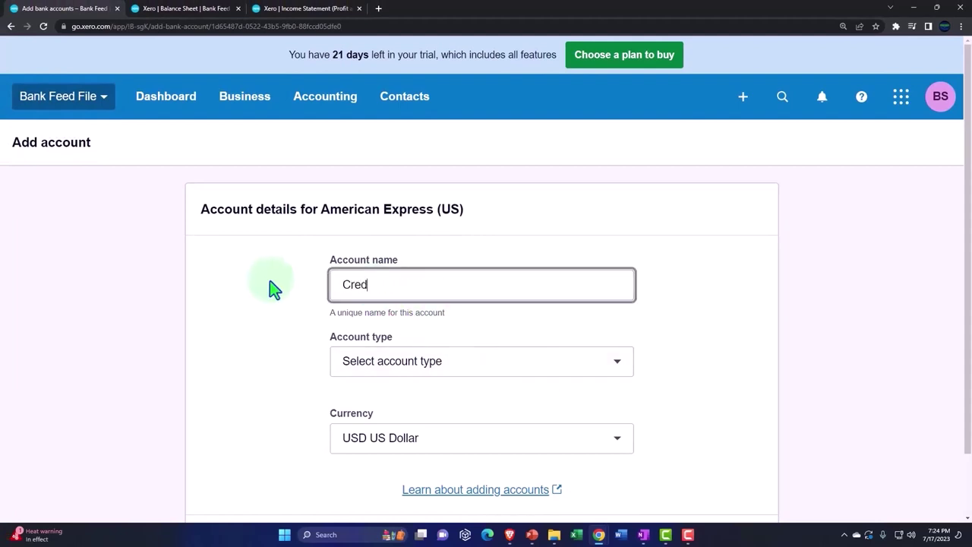
type("d")
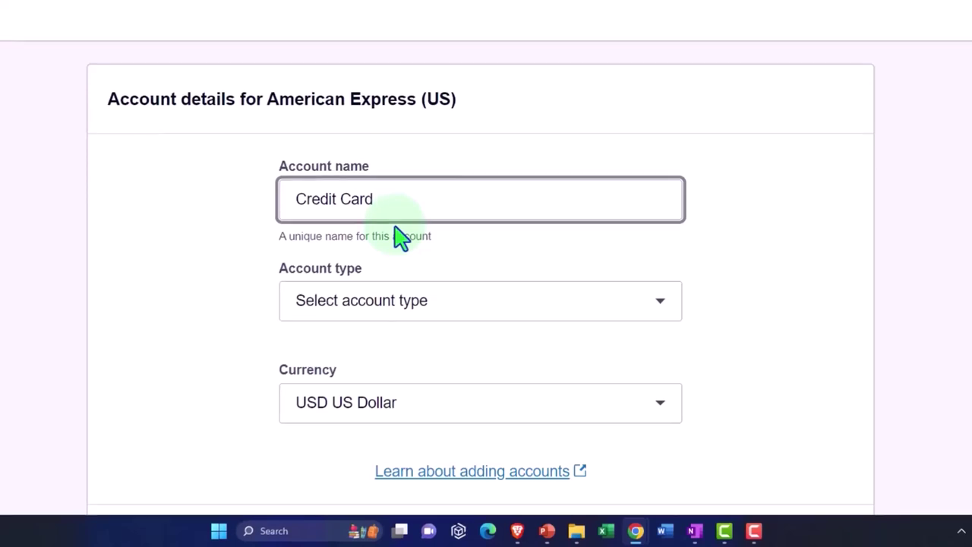
Check the liabilities on the Balance Sheet report in the second browser tab and return to the account details form.
left_click(400, 237)
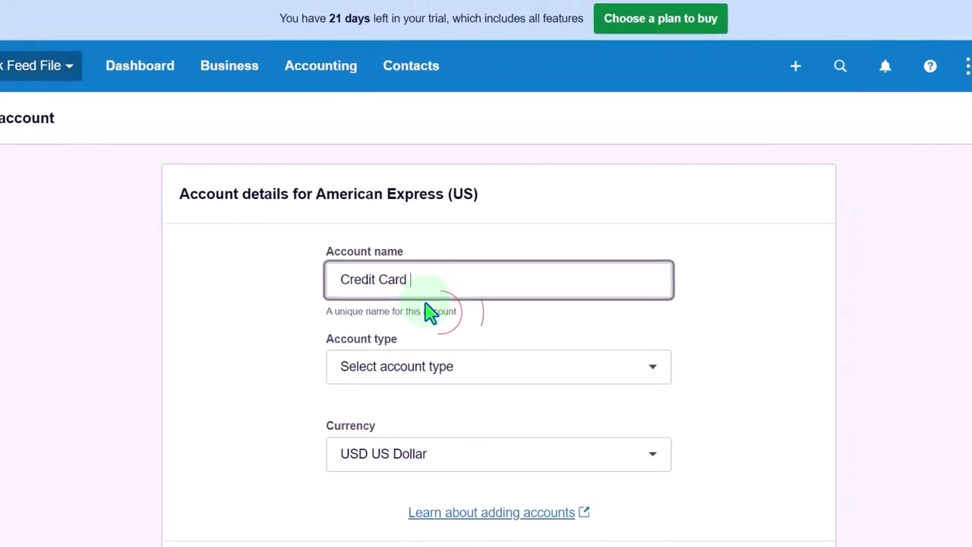
left_click(428, 312)
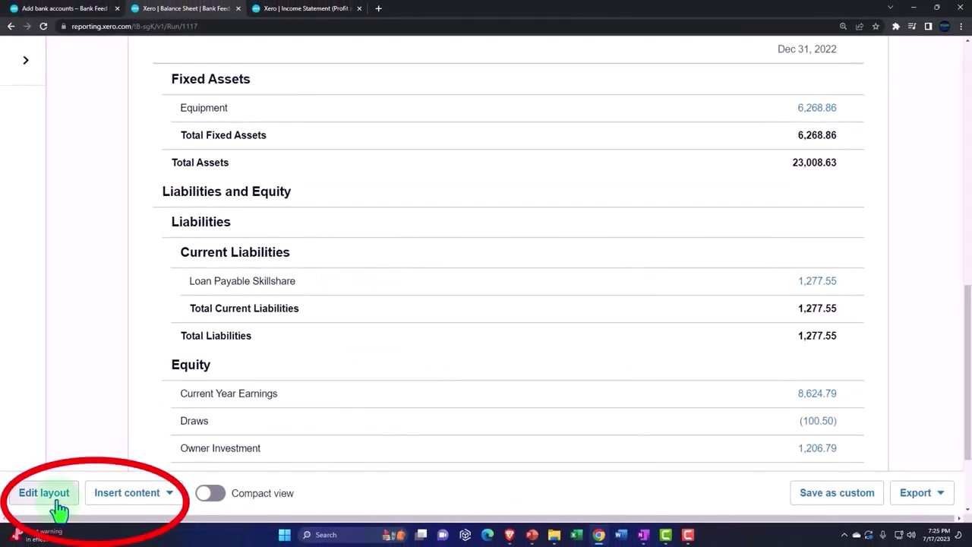
left_click(91, 9)
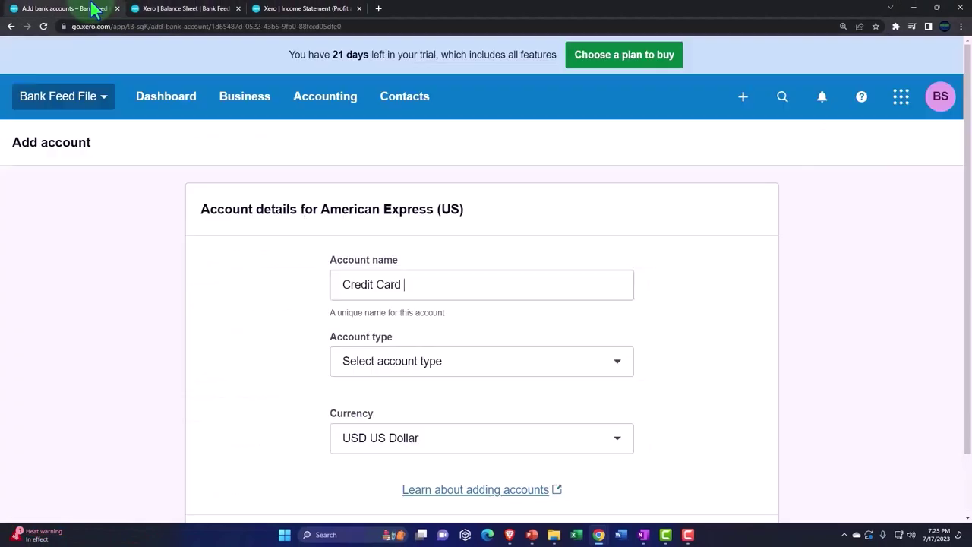
Set the account type to Credit card and enter the last four digits of the credit card number.
left_click(542, 370)
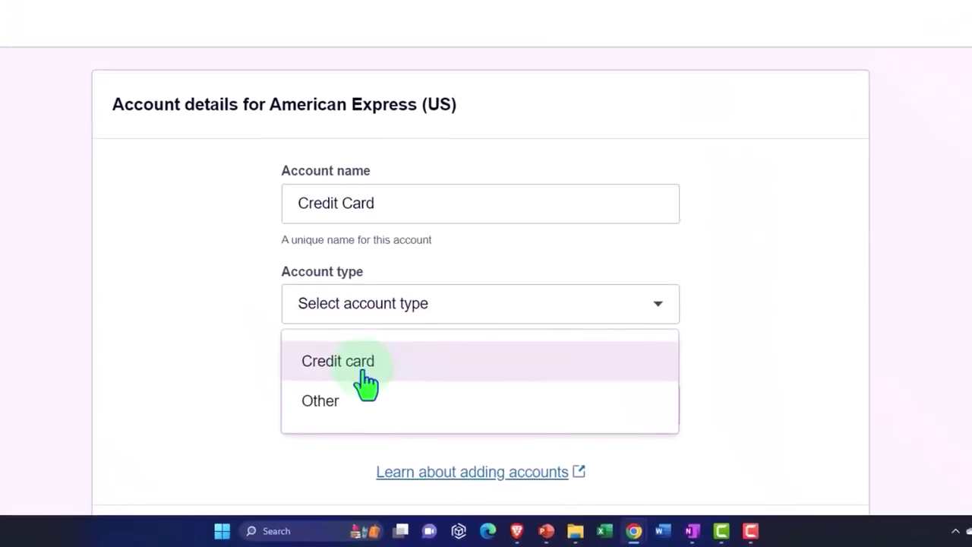
left_click(350, 364)
scroll(195, 365, "down", 3)
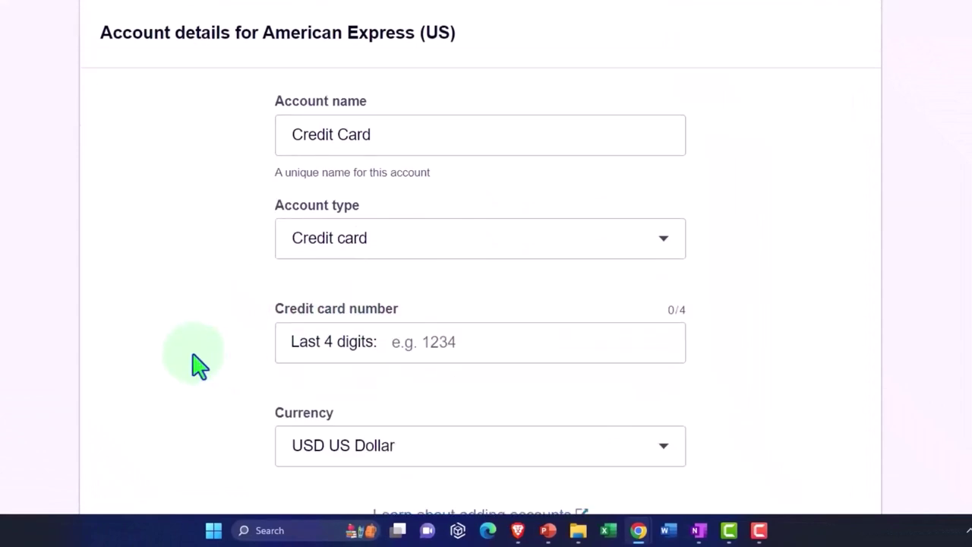
left_click(335, 209)
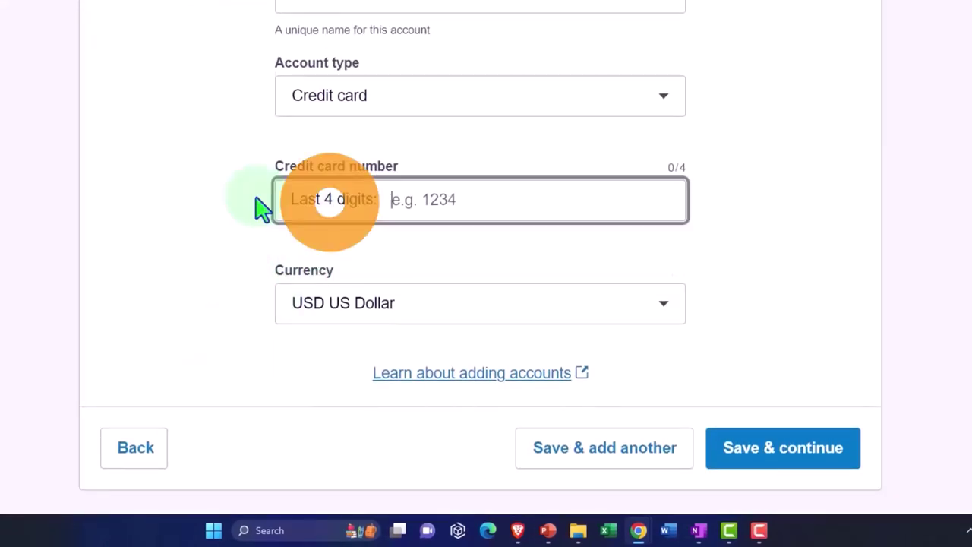
type("54147")
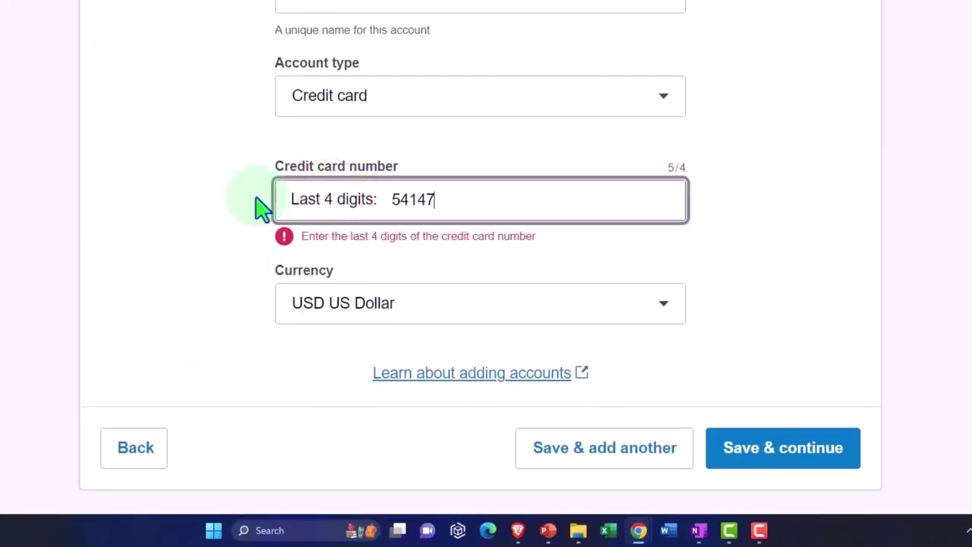
type("4")
key("BackSpace")
key("BackSpace")
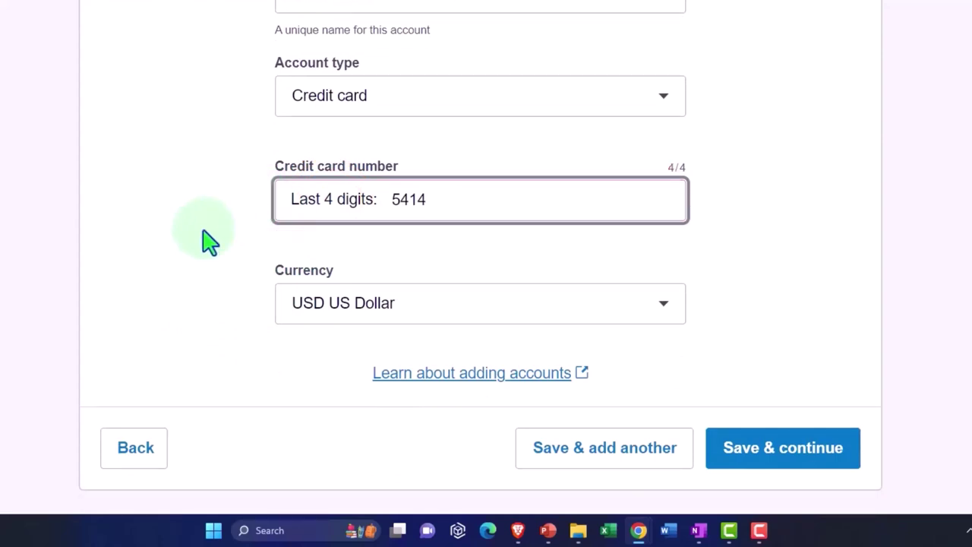
Keep USD US Dollar as the currency and save the new credit card account.
left_click(666, 305)
left_click(724, 287)
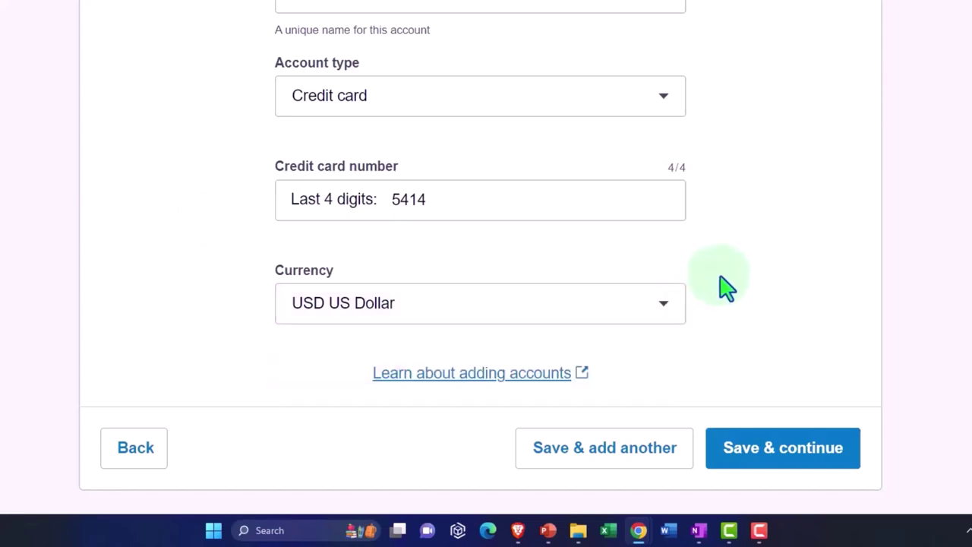
left_click(797, 457)
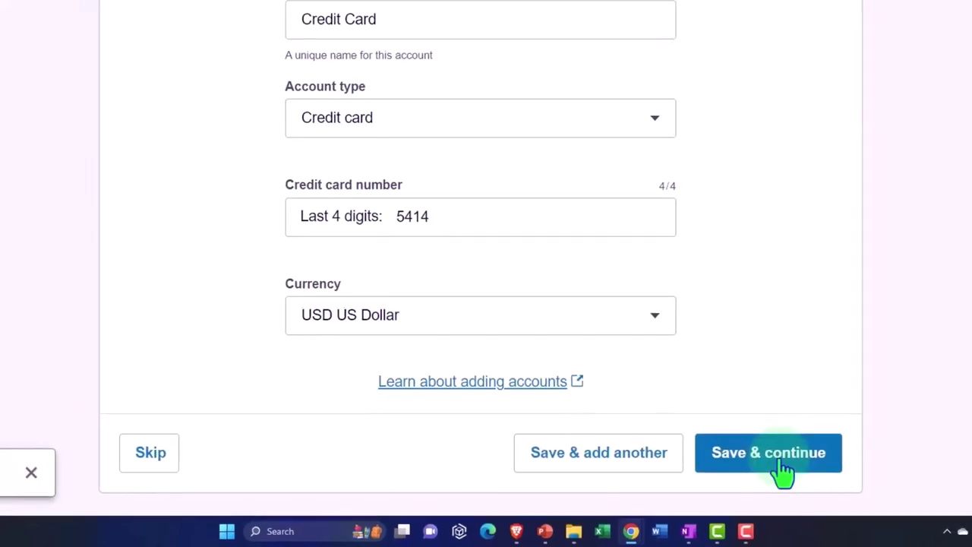
left_click(786, 455)
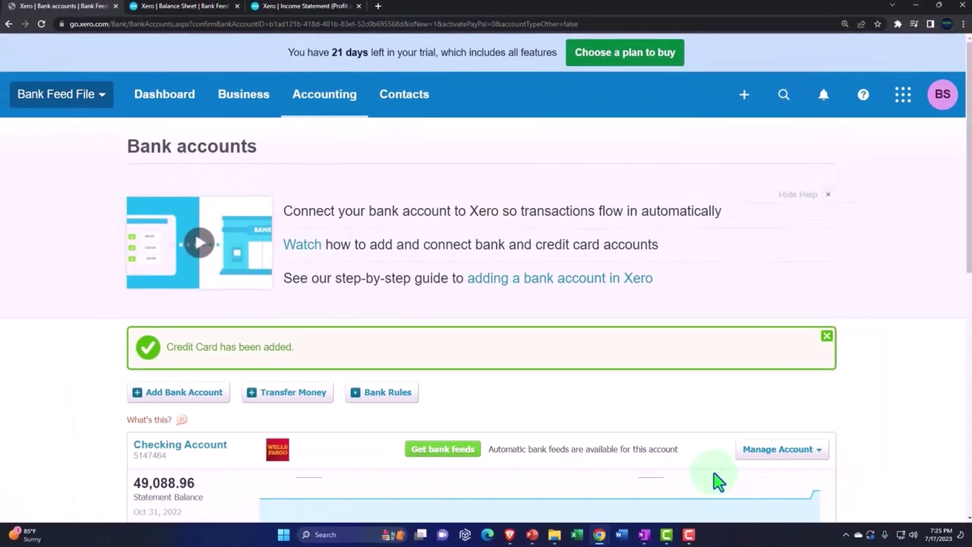
Review the new Credit Card account alongside the checking and cash clearing accounts in the Bank accounts list.
scroll(674, 405, "down", 5)
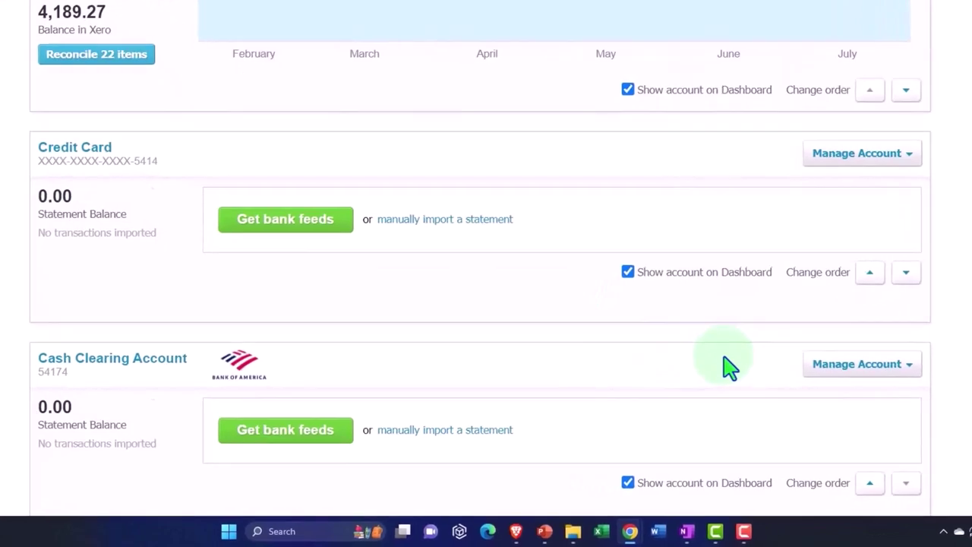
scroll(726, 357, "up", 1)
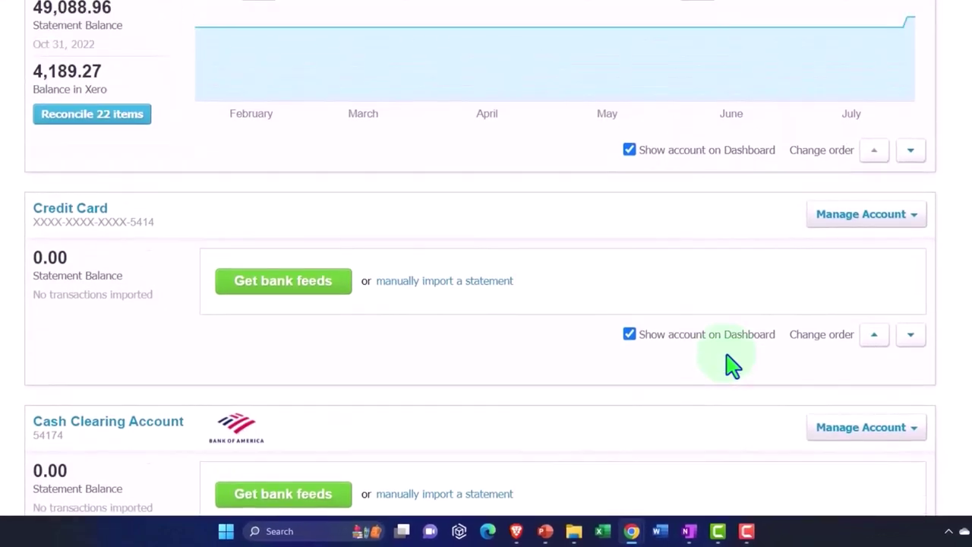
scroll(726, 357, "up", 1)
scroll(727, 356, "up", 6)
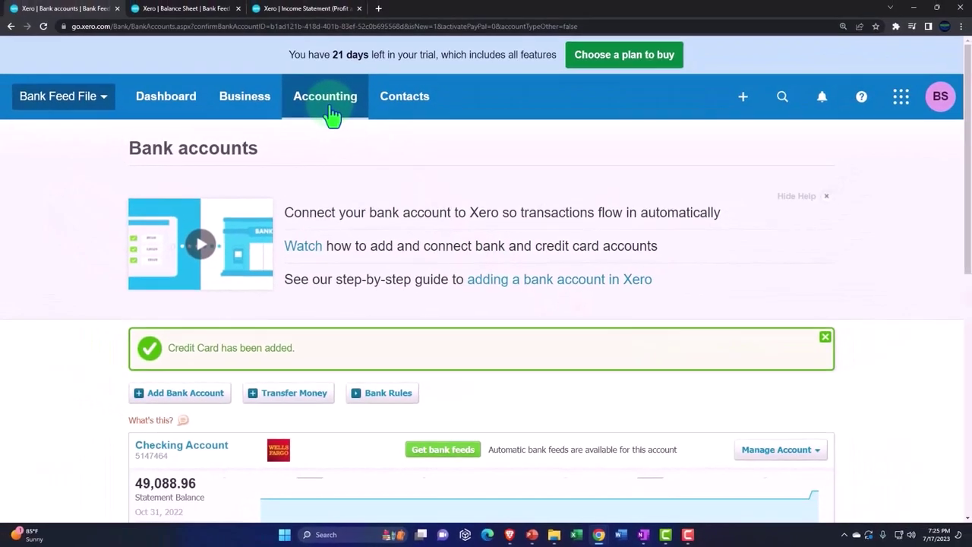
Open the Chart of accounts and examine where the Credit Card account is listed and how the liability accounts are coded.
left_click(332, 114)
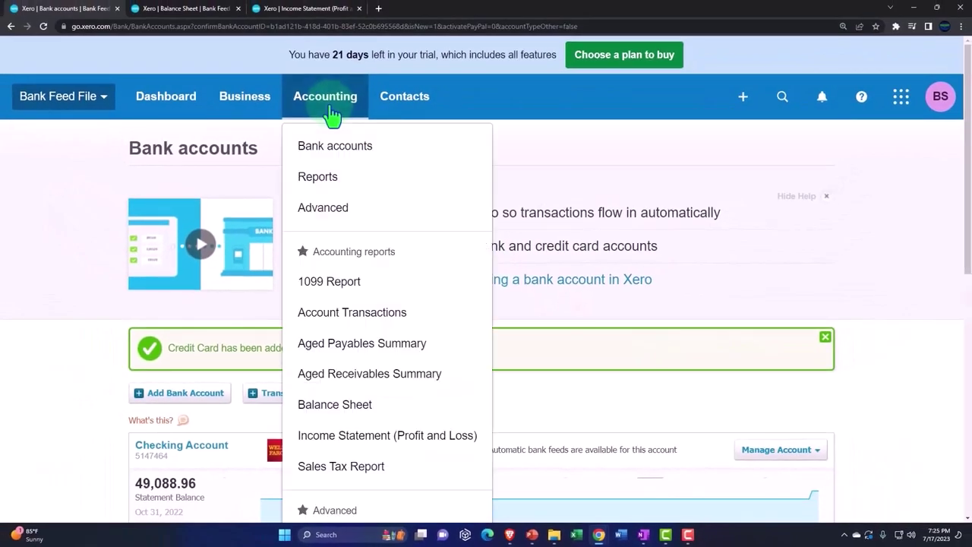
scroll(329, 190, "down", 2)
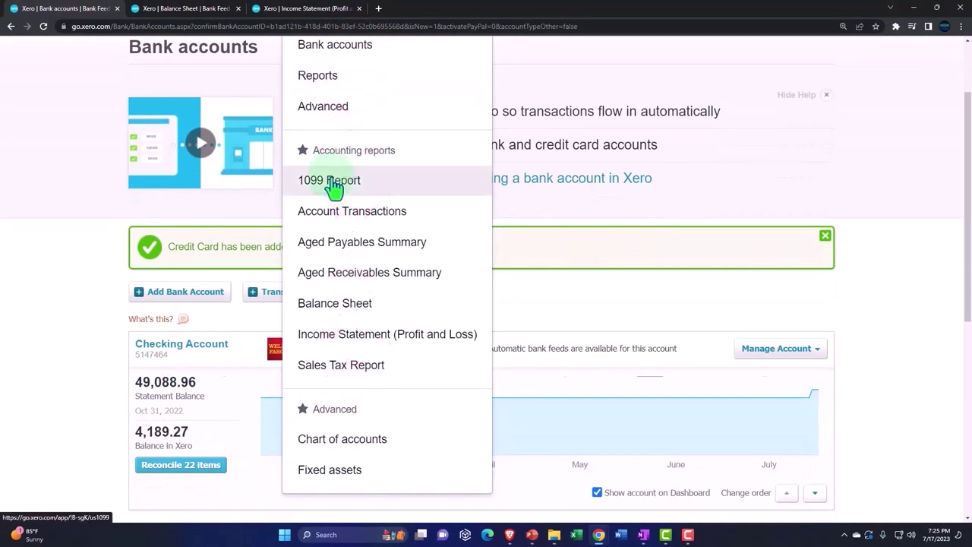
left_click(363, 443)
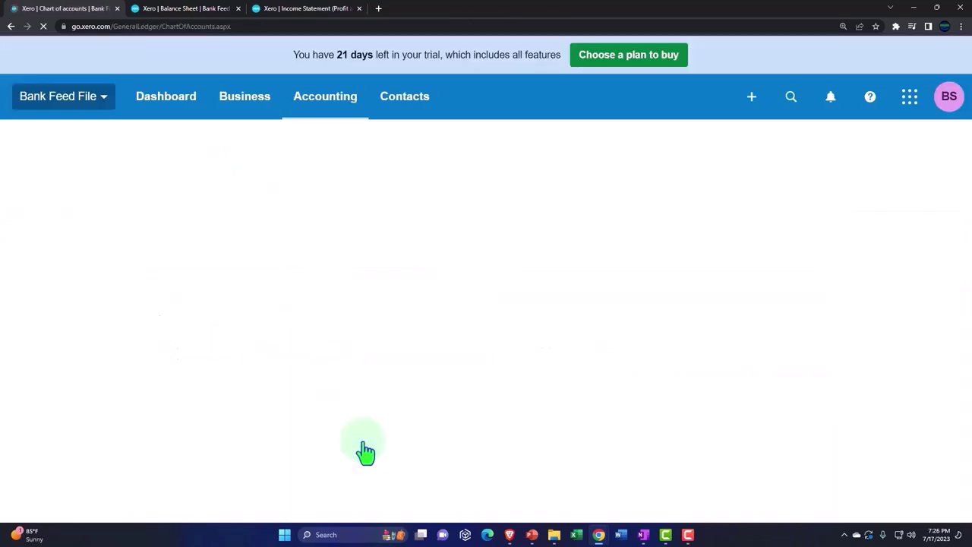
scroll(364, 435, "down", 1)
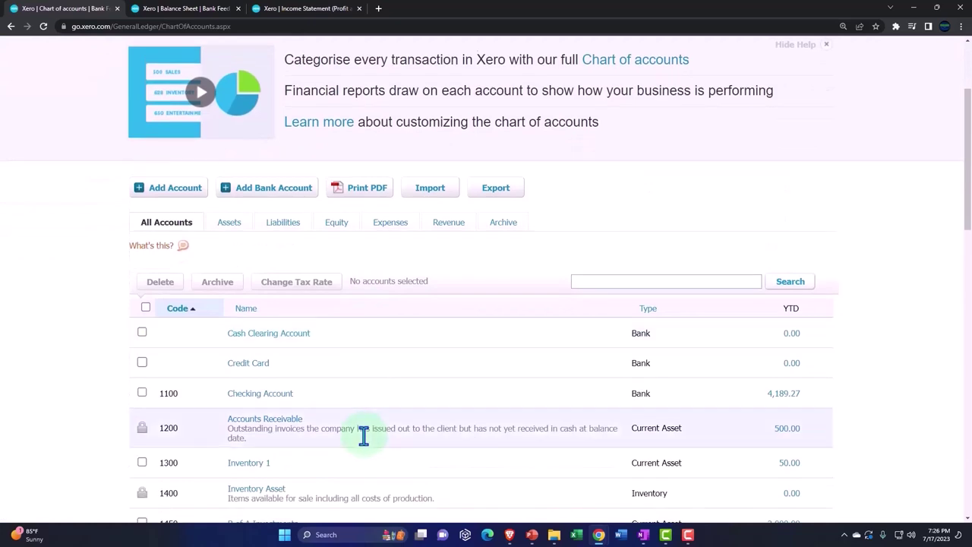
scroll(119, 387, "down", 1)
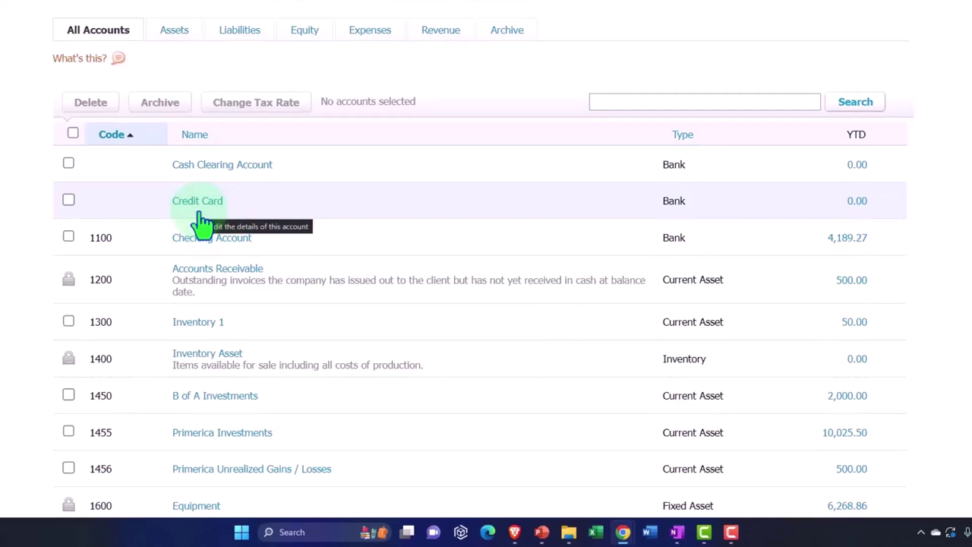
scroll(201, 221, "down", 4)
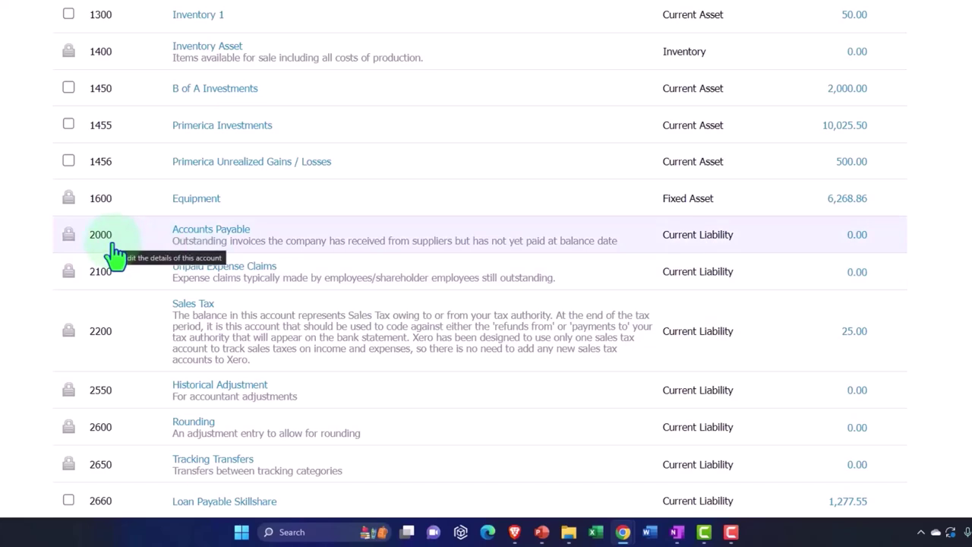
Assign code 2010 to the Credit Card account, save it, and check its position and type in the Chart of accounts.
scroll(114, 254, "up", 5)
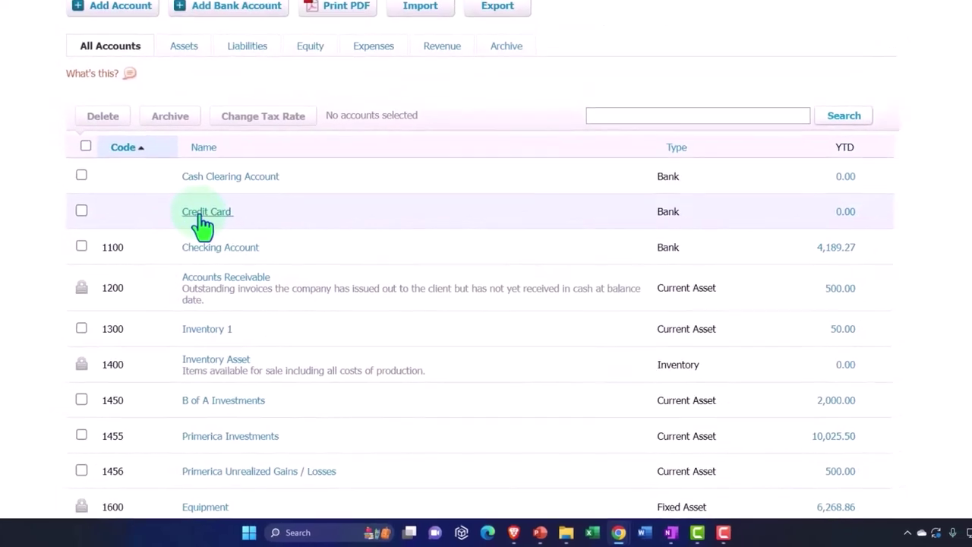
left_click(203, 215)
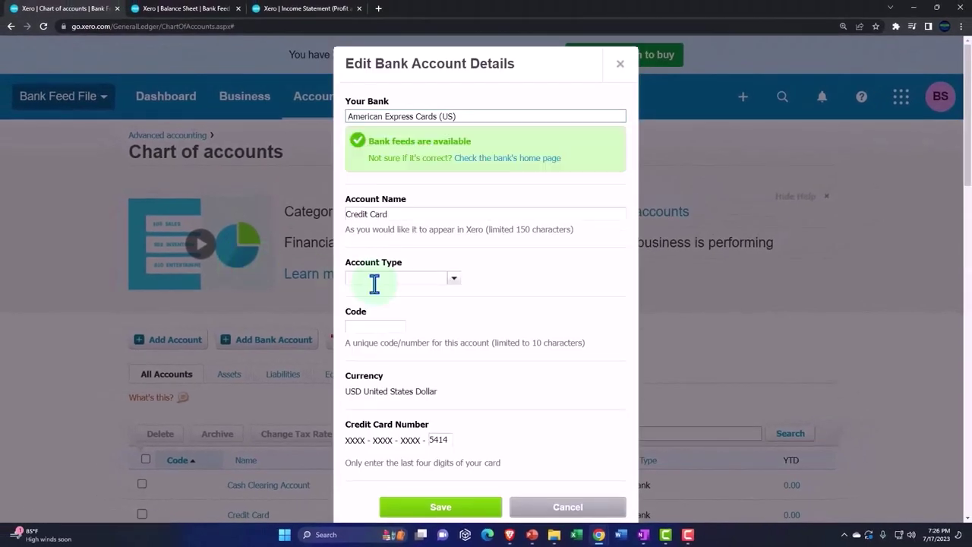
left_click(373, 327)
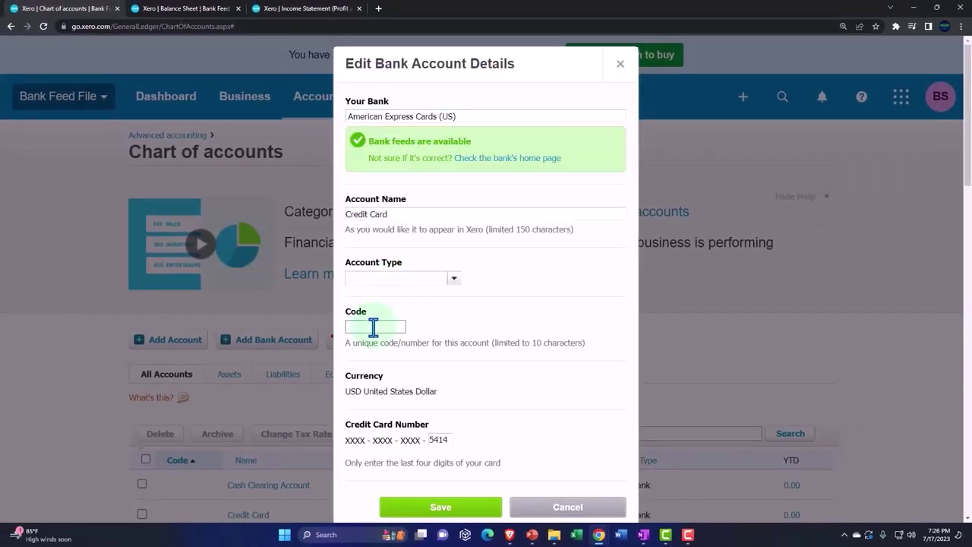
type("2010")
key("Tab")
scroll(605, 373, "down", 2)
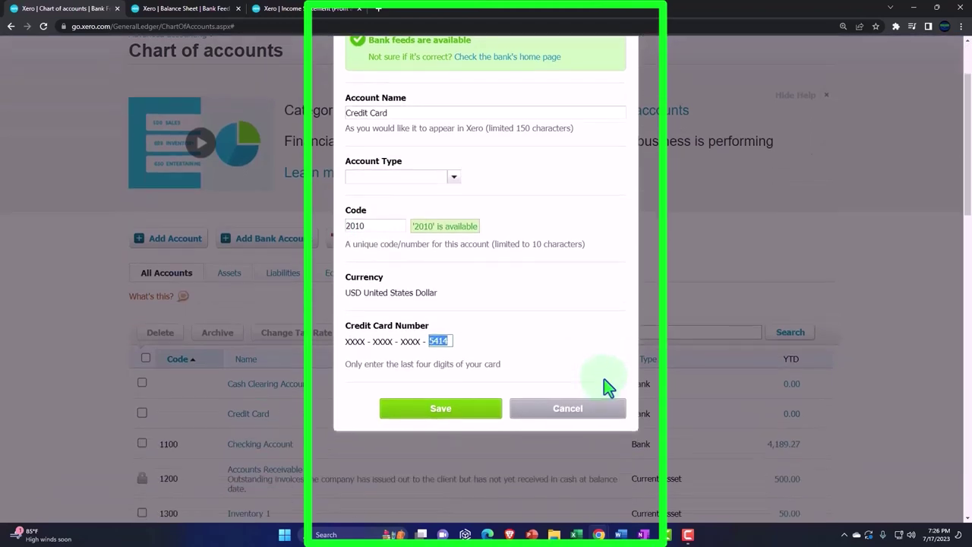
left_click(440, 411)
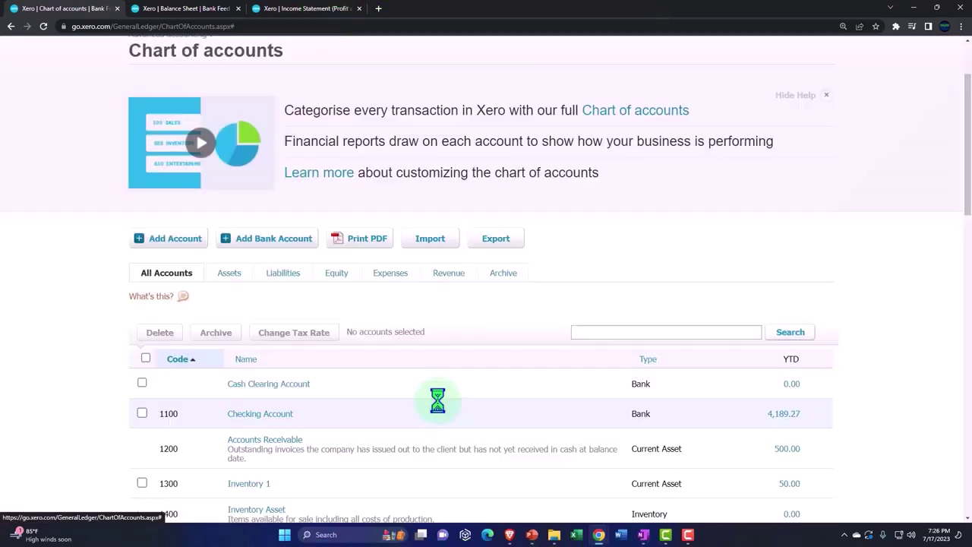
scroll(65, 319, "down", 5)
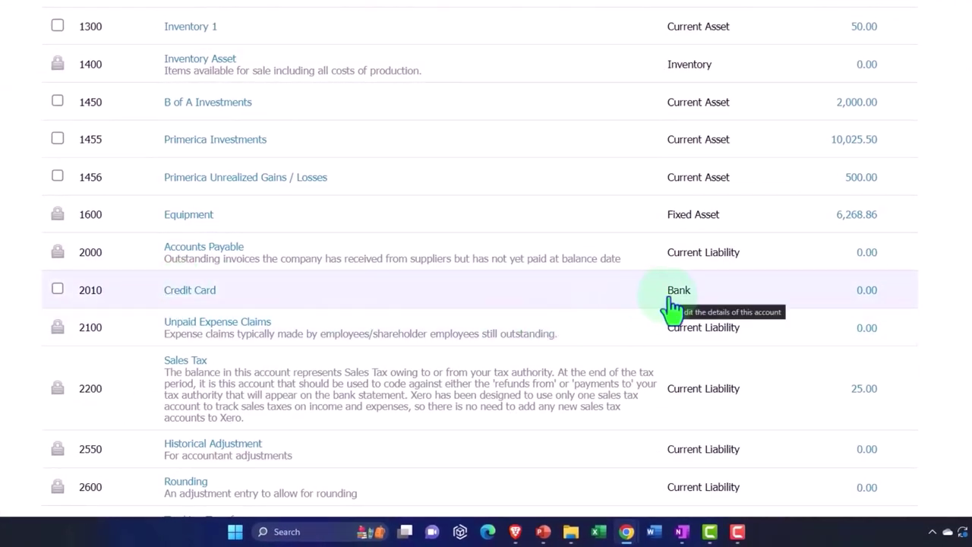
left_click(673, 306)
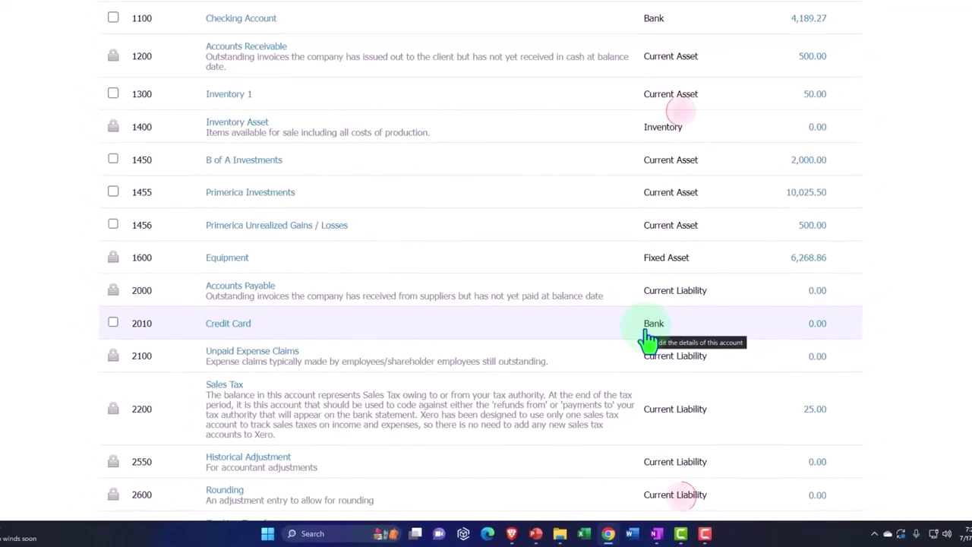
Switch to the PowerPoint presentation, start the slide show in duplicate display mode, and advance to the Wells Fargo slide.
left_click(536, 534)
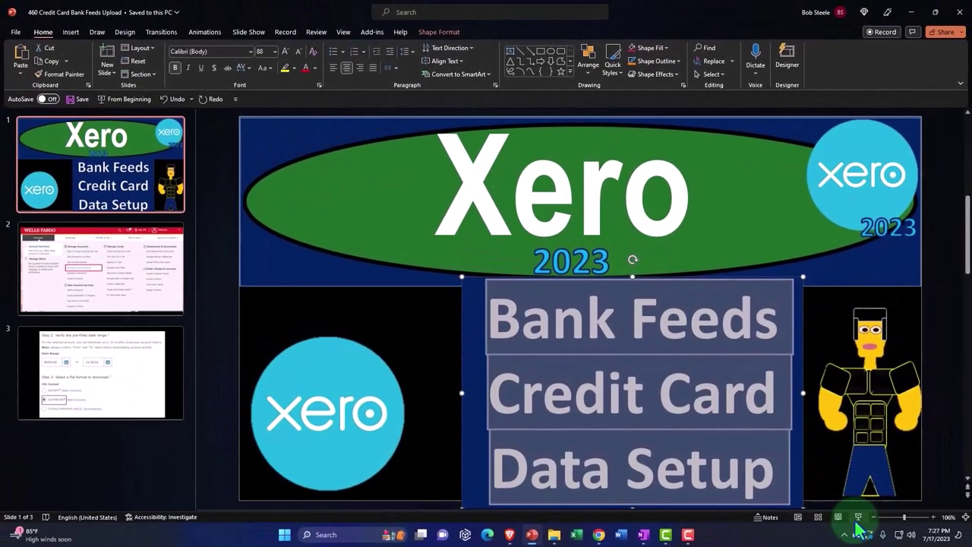
left_click(858, 518)
left_click(183, 16)
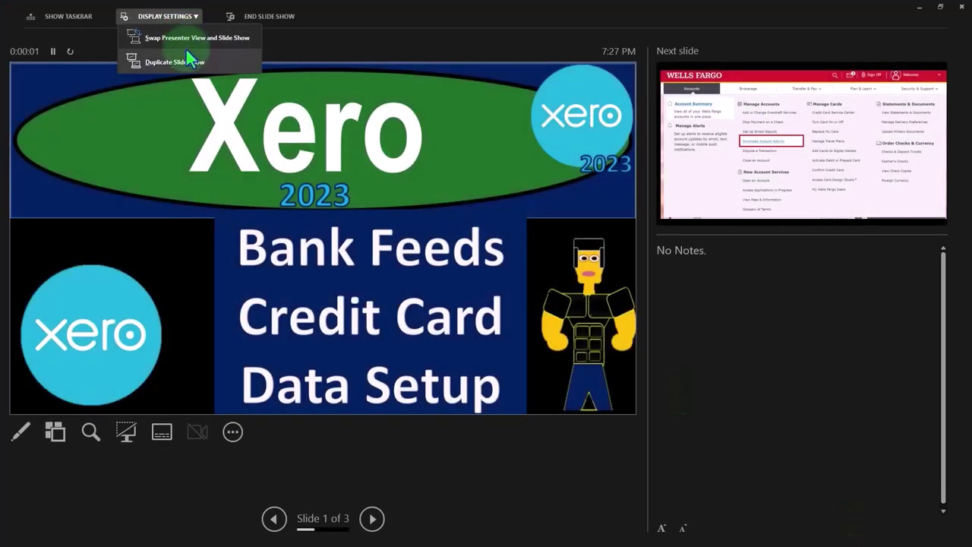
left_click(188, 61)
left_click(243, 240)
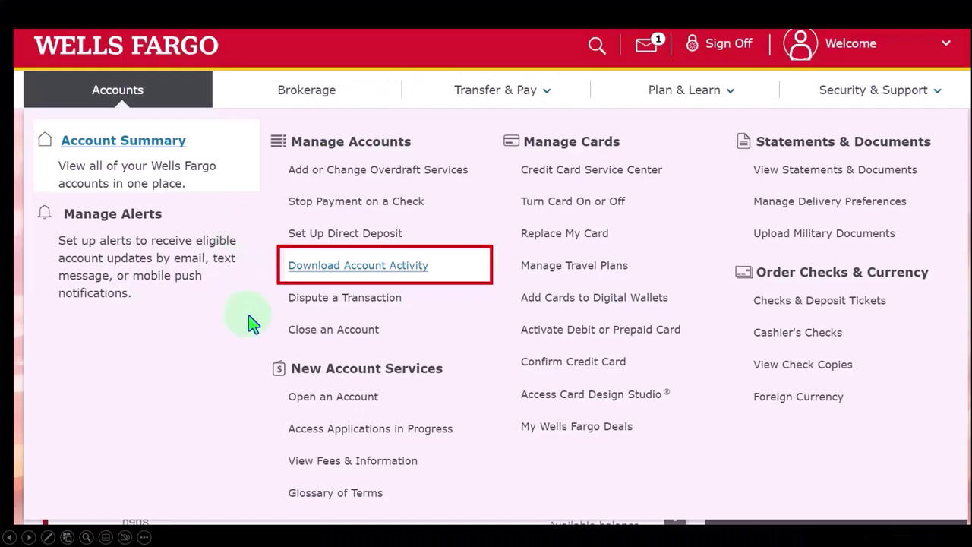